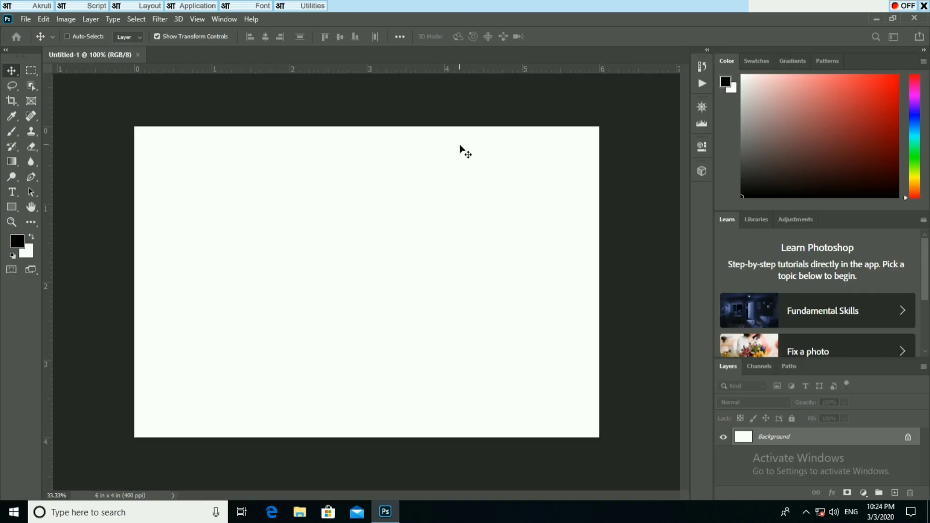
# Step: Open the fire background image 1 (1) from the Holi folder on the desktop and dismiss the pixel aspect ratio notice
pyautogui.click(29, 20)
pyautogui.click(39, 40)
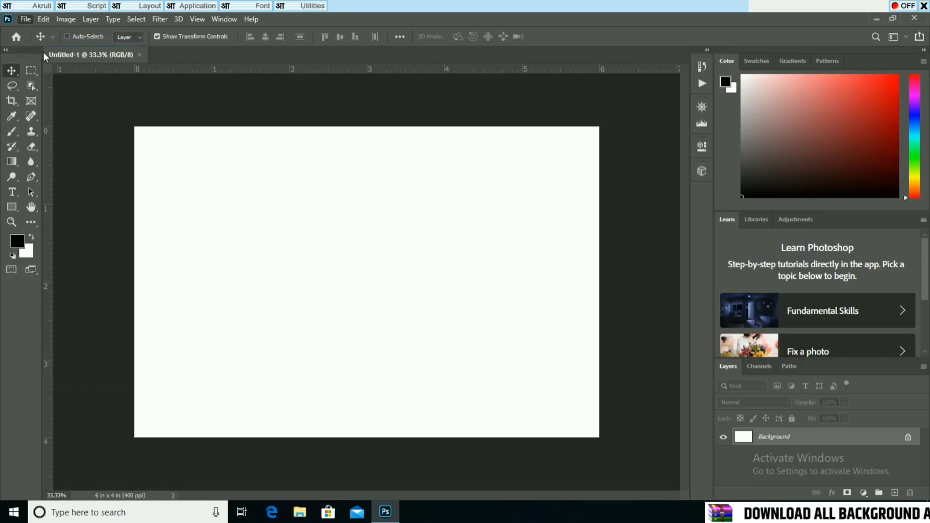
pyautogui.click(72, 102)
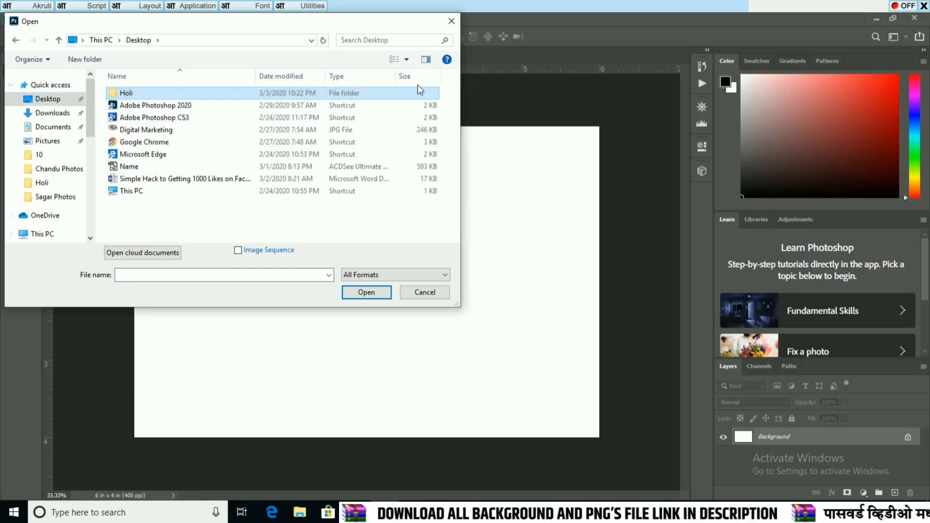
pyautogui.click(406, 59)
pyautogui.click(453, 34)
pyautogui.doubleClick(130, 106)
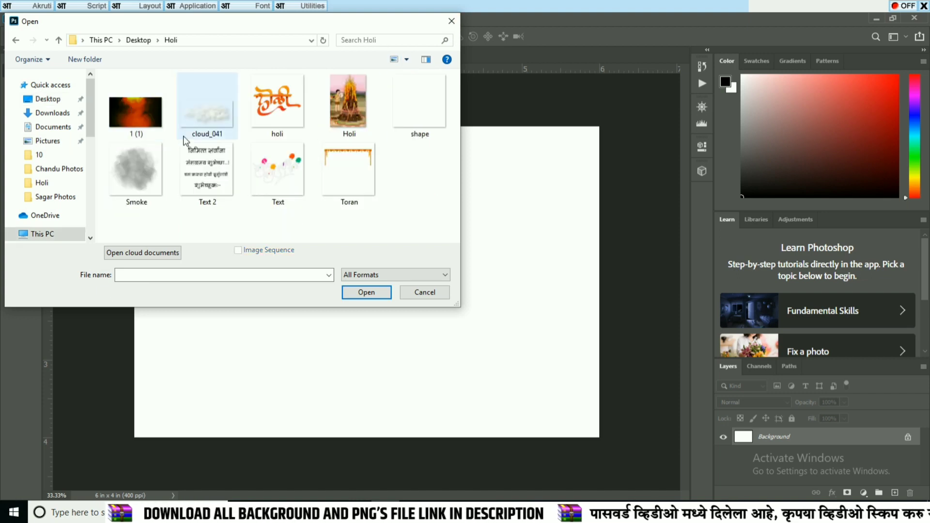
pyautogui.click(136, 109)
pyautogui.click(367, 294)
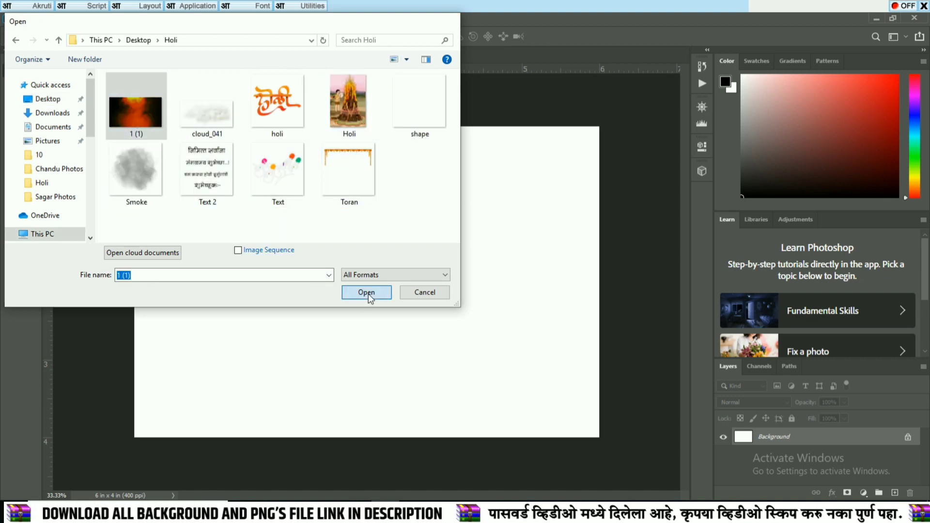
pyautogui.click(374, 217)
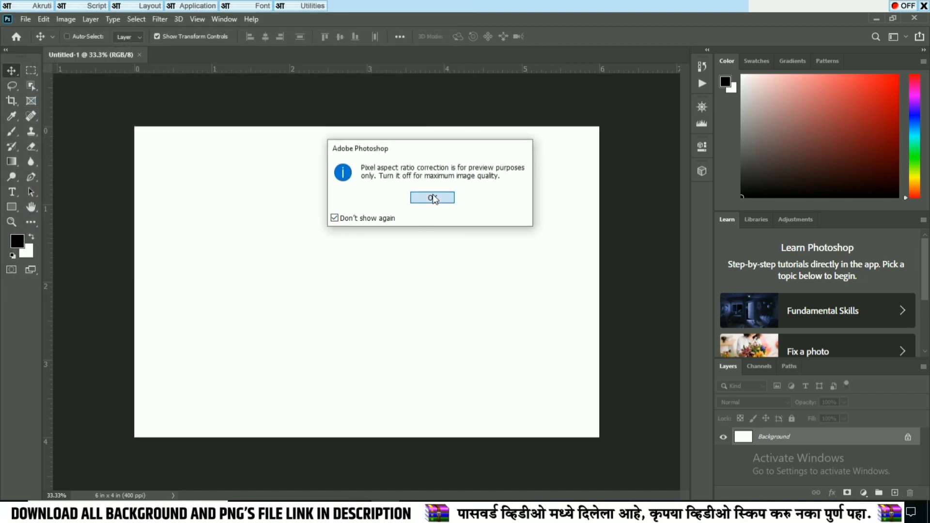
pyautogui.click(432, 198)
# Step: Bring the fire image into the Untitled-1 document, enlarge it to about 276% and align it with the canvas's top edge
pyautogui.moveTo(276, 137); pyautogui.dragTo(441, 256)
pyautogui.scroll(-2, 434, 167)
pyautogui.moveTo(465, 223); pyautogui.dragTo(587, 158)
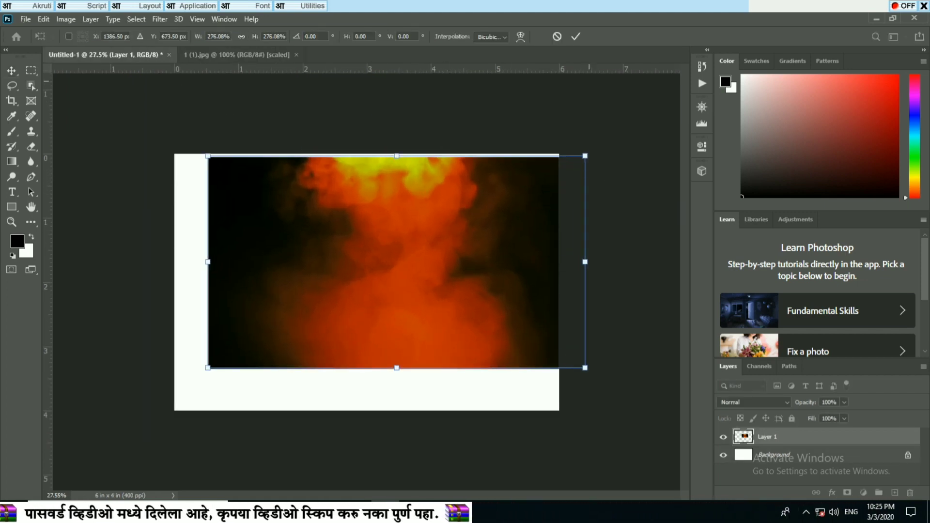
pyautogui.click(576, 36)
pyautogui.scroll(1, 487, 187)
pyautogui.moveTo(485, 198); pyautogui.dragTo(478, 195)
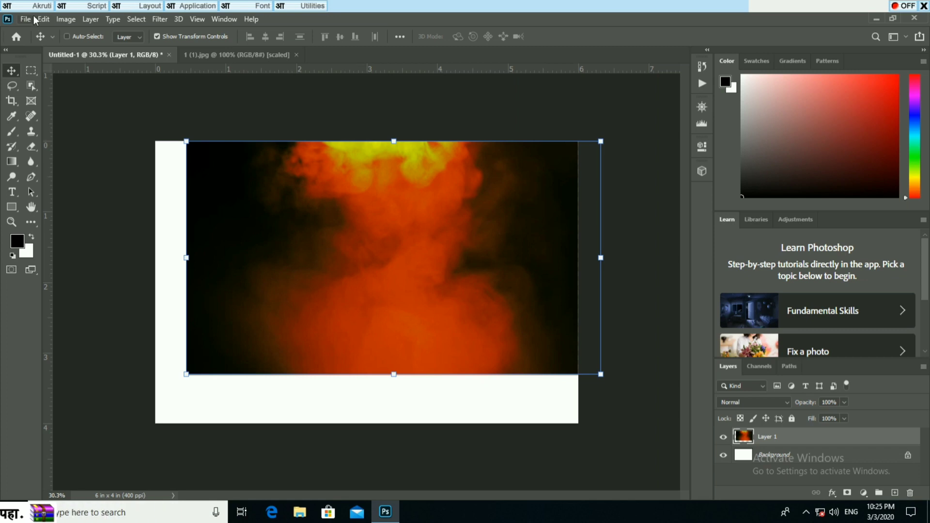
# Step: Open the shape image from the Holi folder and bring the white shape into the Untitled-1 document
pyautogui.click(36, 20)
pyautogui.click(39, 42)
pyautogui.click(335, 172)
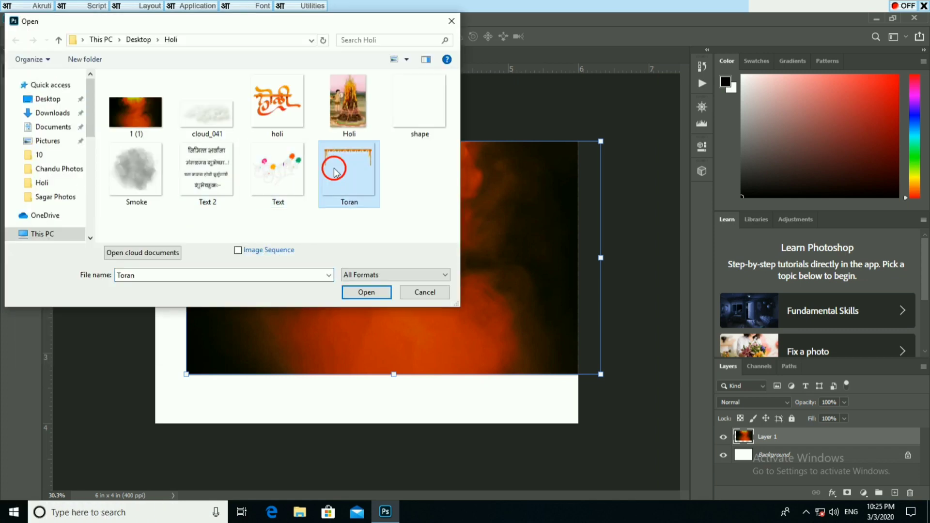
pyautogui.click(419, 104)
pyautogui.click(366, 292)
pyautogui.moveTo(339, 282); pyautogui.dragTo(451, 261)
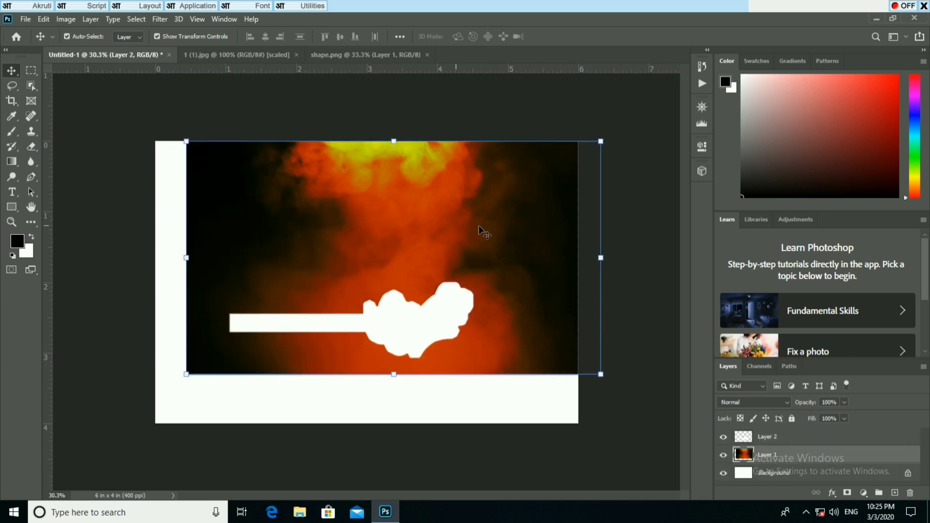
# Step: Align the fire layer with the canvas's left edge, narrow it to the canvas width and stretch it slightly downward
pyautogui.moveTo(512, 218); pyautogui.dragTo(480, 218)
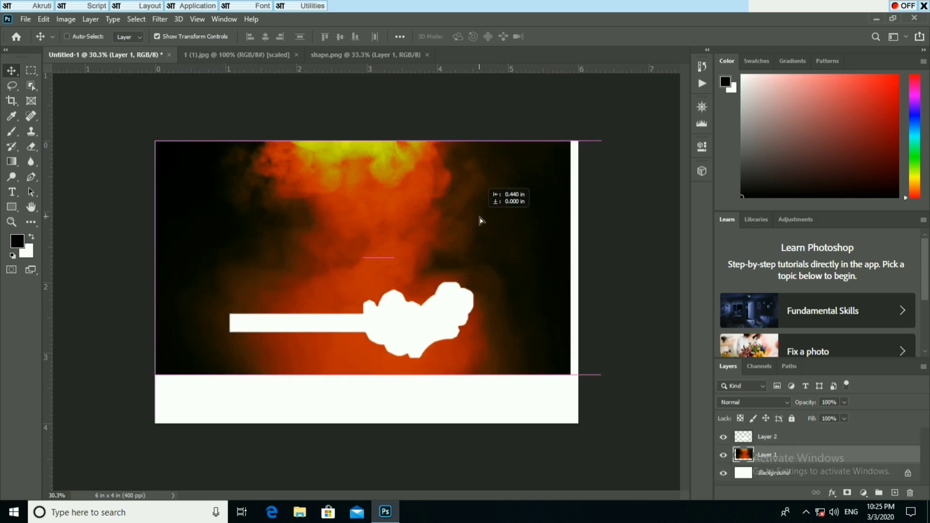
pyautogui.moveTo(577, 213); pyautogui.dragTo(585, 169)
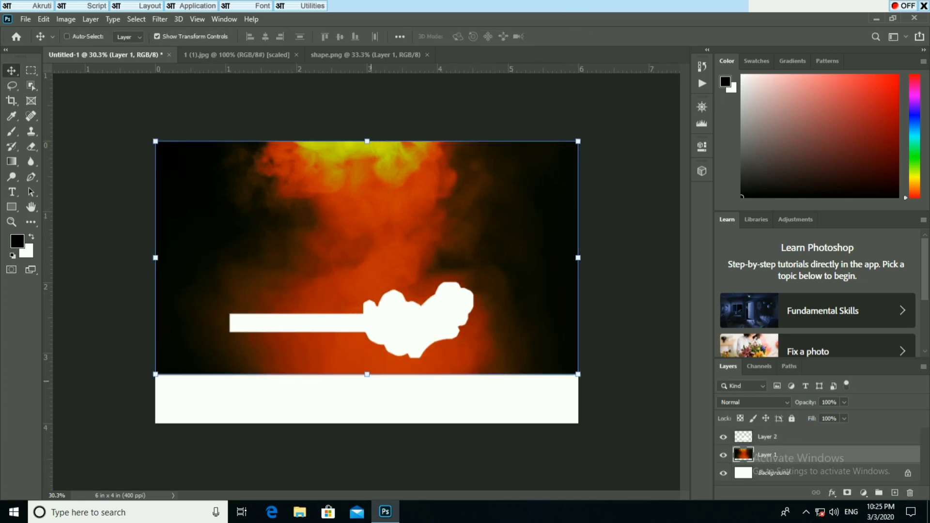
pyautogui.moveTo(378, 383); pyautogui.dragTo(377, 391)
pyautogui.press('Return')
# Step: Enlarge the white shape layer to about 168% and centre it along the canvas's bottom edge
pyautogui.click(811, 440)
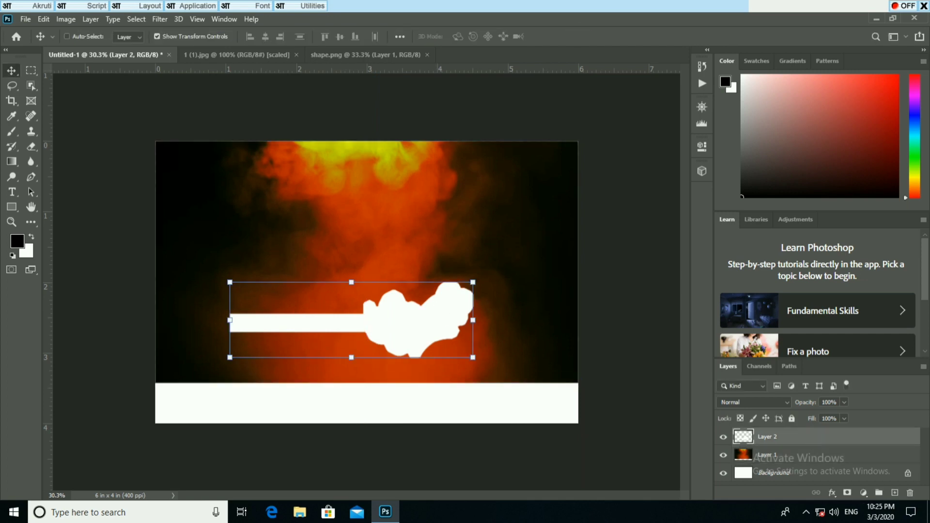
pyautogui.moveTo(480, 289); pyautogui.dragTo(562, 261)
pyautogui.moveTo(517, 294); pyautogui.dragTo(536, 340)
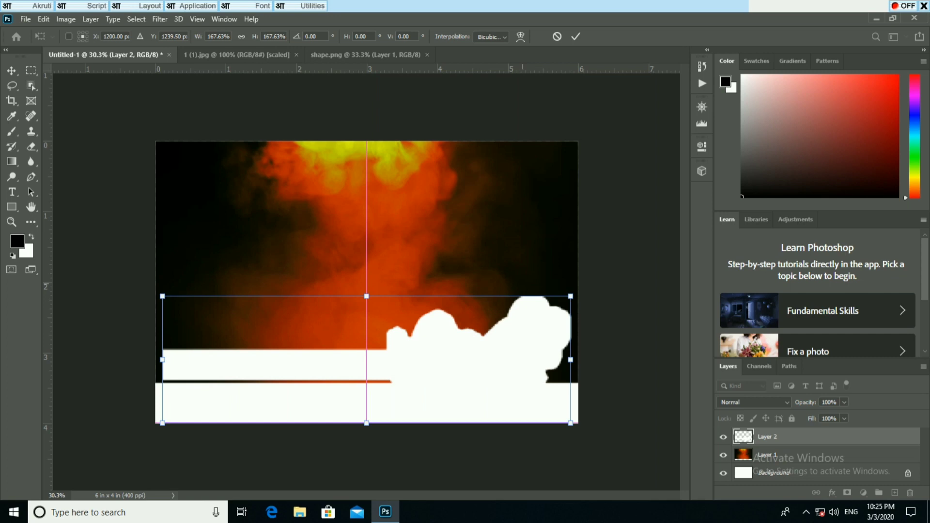
pyautogui.click(575, 37)
# Step: Stretch the fire layer down to the canvas's bottom edge so it fills the whole page
pyautogui.rightClick(581, 216)
pyautogui.click(586, 215)
pyautogui.moveTo(376, 380); pyautogui.dragTo(373, 423)
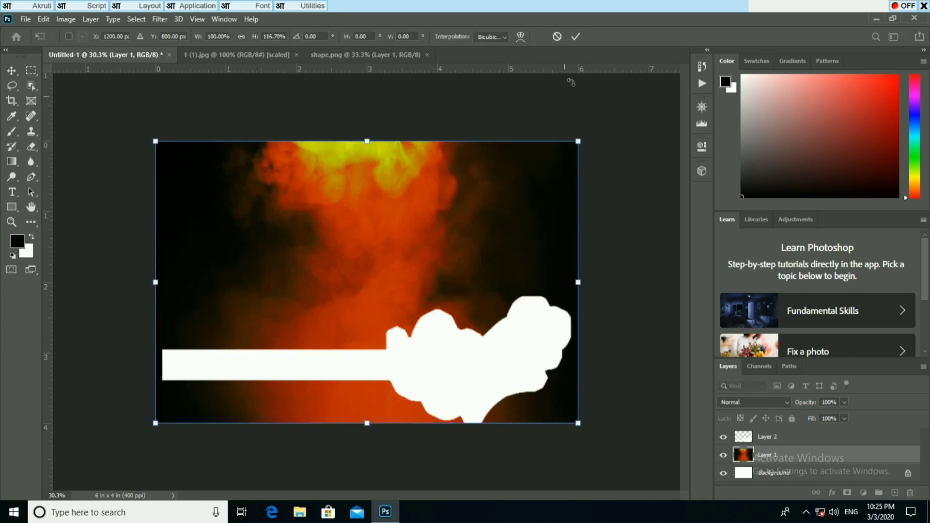
pyautogui.press('Return')
# Step: Widen the white shape to span the full canvas width, rest it on the bottom edge and close the Layer Style dialog
pyautogui.rightClick(527, 340)
pyautogui.click(530, 341)
pyautogui.moveTo(535, 344); pyautogui.dragTo(536, 339)
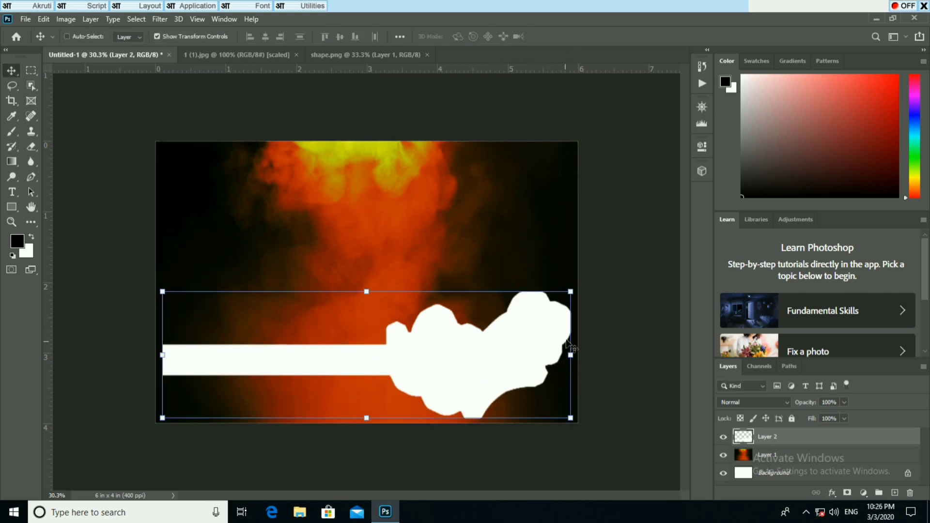
pyautogui.moveTo(576, 294); pyautogui.dragTo(584, 295)
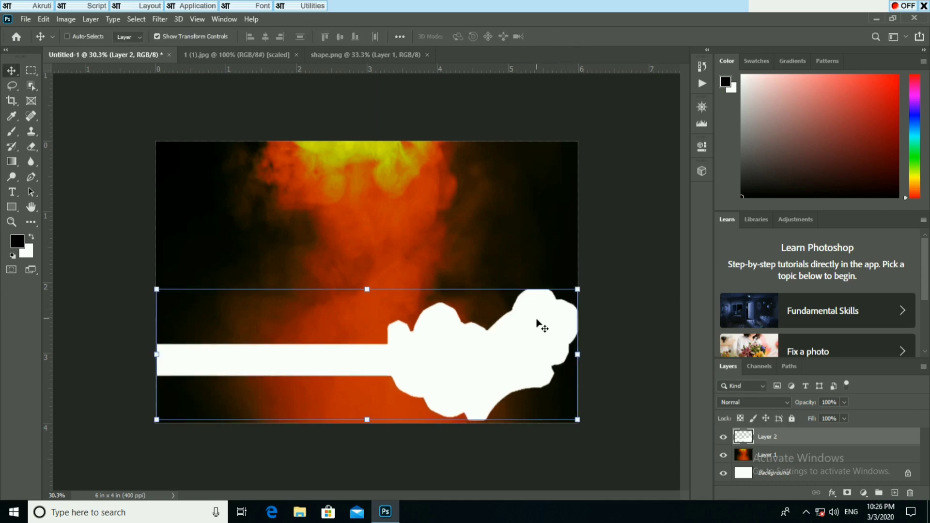
pyautogui.moveTo(537, 320); pyautogui.dragTo(537, 323)
pyautogui.press('Return')
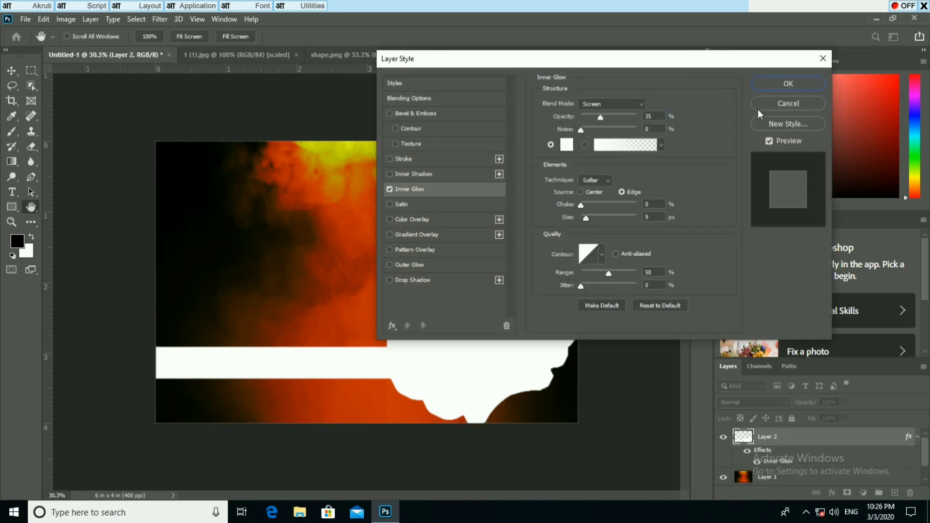
pyautogui.press('Return')
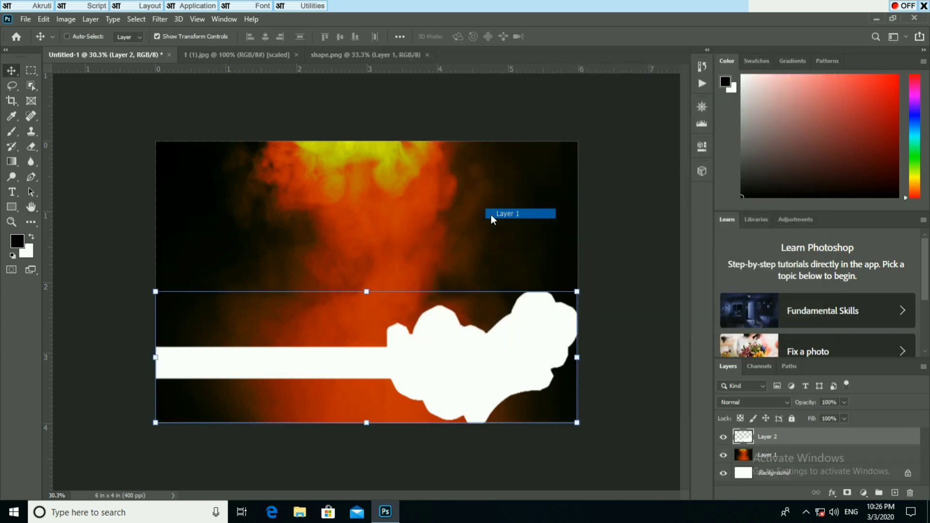
# Step: Scale the fire layer to 85.21% width and 80.50% height toward the canvas's upper right, and stack it above the shape layer
pyautogui.click(493, 217)
pyautogui.moveTo(577, 142); pyautogui.dragTo(547, 163)
pyautogui.moveTo(532, 206); pyautogui.dragTo(574, 185)
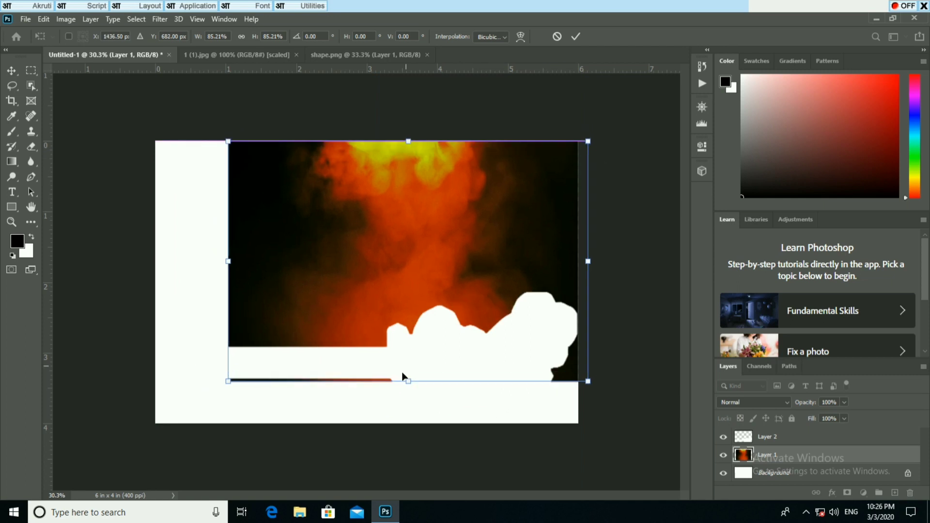
pyautogui.moveTo(408, 382); pyautogui.dragTo(409, 368)
pyautogui.moveTo(494, 183); pyautogui.dragTo(505, 178)
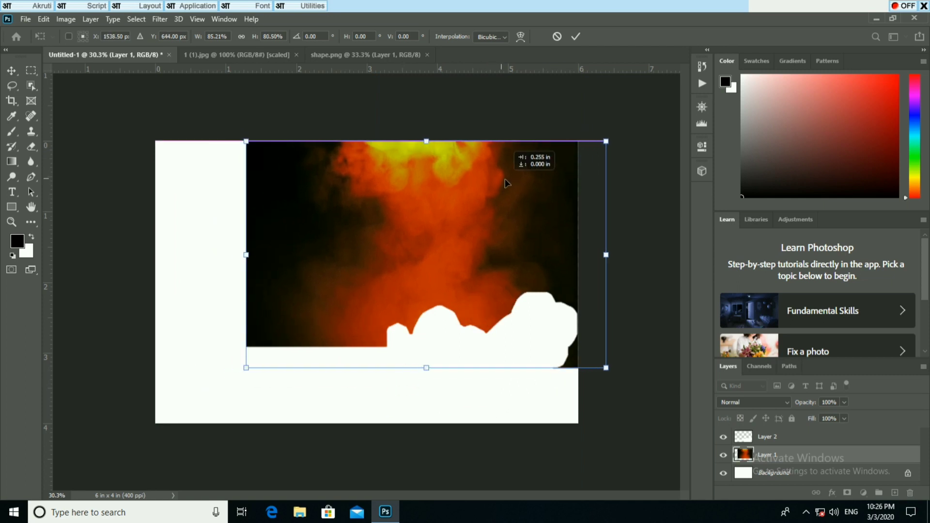
pyautogui.click(576, 36)
pyautogui.moveTo(805, 446); pyautogui.dragTo(799, 433)
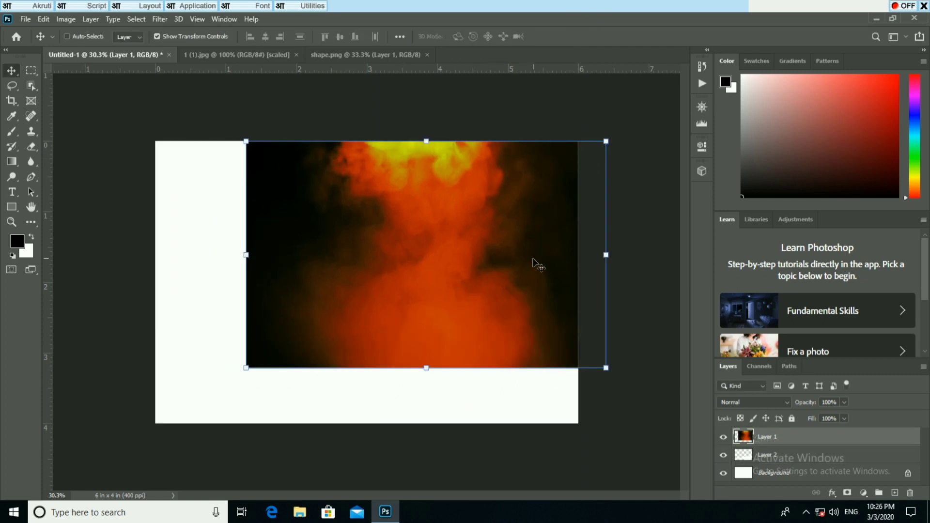
# Step: Place a horizontally flipped duplicate of the fire layer against the original's left edge to extend the background
pyautogui.moveTo(874, 483); pyautogui.dragTo(895, 493)
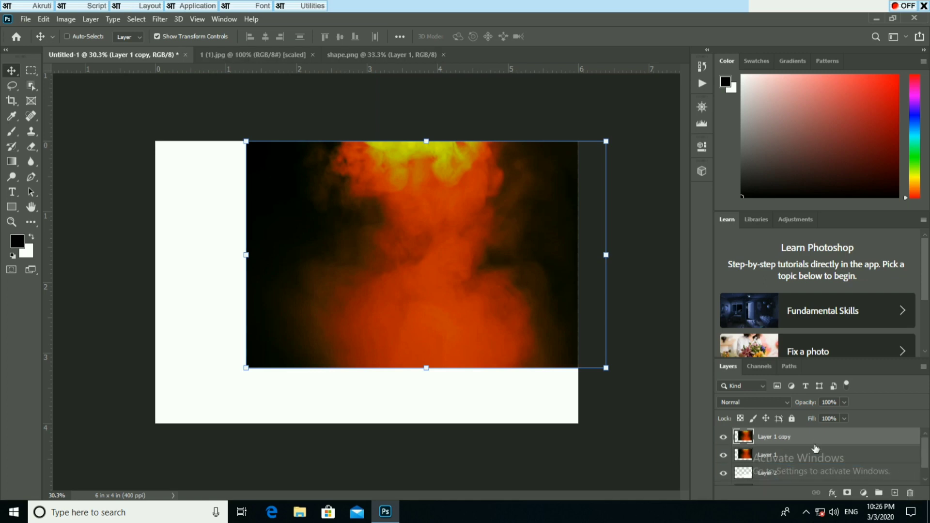
pyautogui.moveTo(518, 237); pyautogui.dragTo(251, 240)
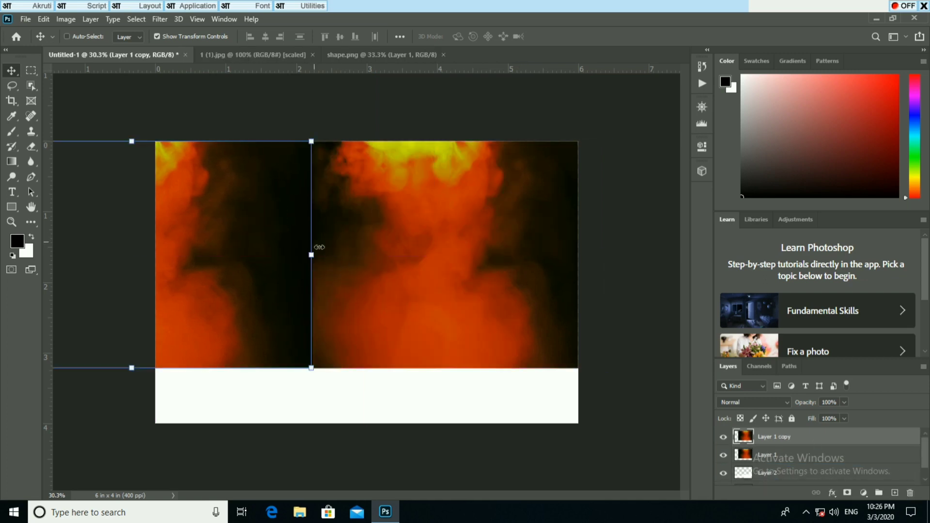
pyautogui.rightClick(314, 242)
pyautogui.click(339, 439)
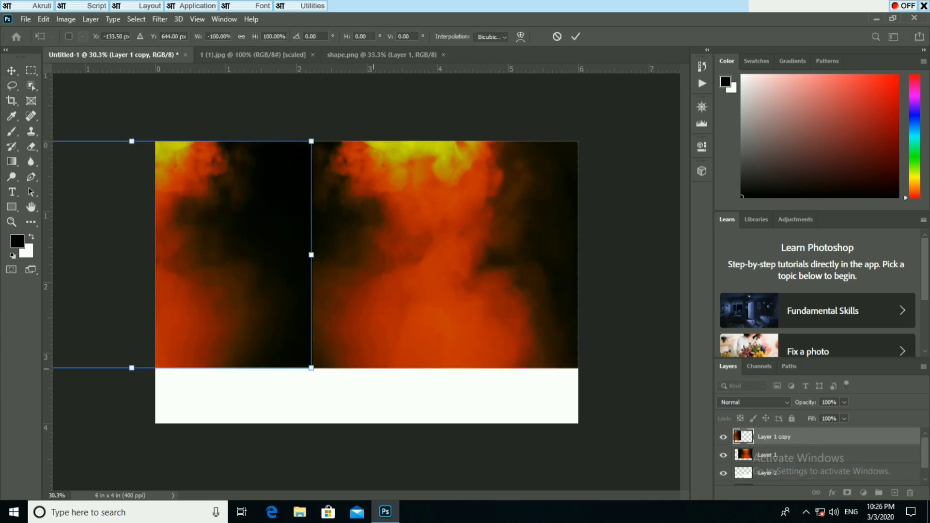
pyautogui.click(576, 37)
pyautogui.moveTo(280, 208); pyautogui.dragTo(215, 201)
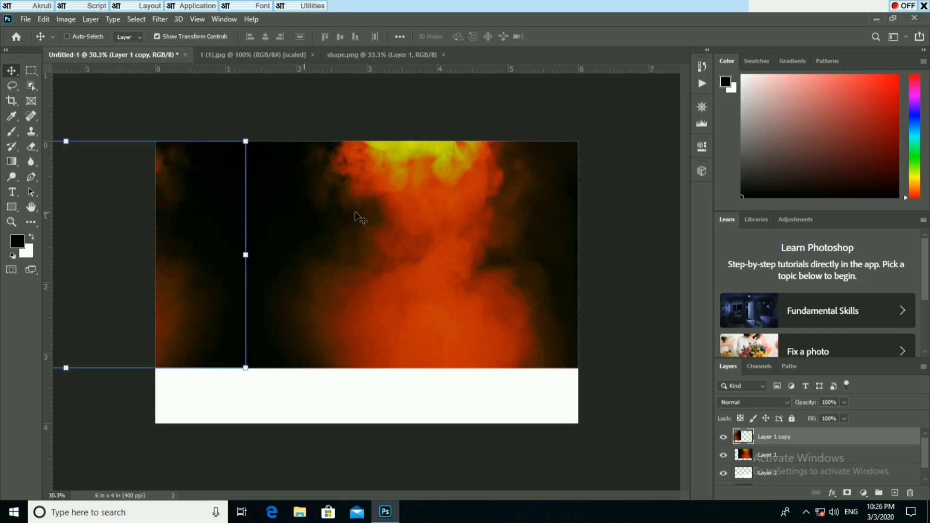
# Step: Try merging the fire layer with its mirrored copy, and undo the merge
pyautogui.click(812, 459)
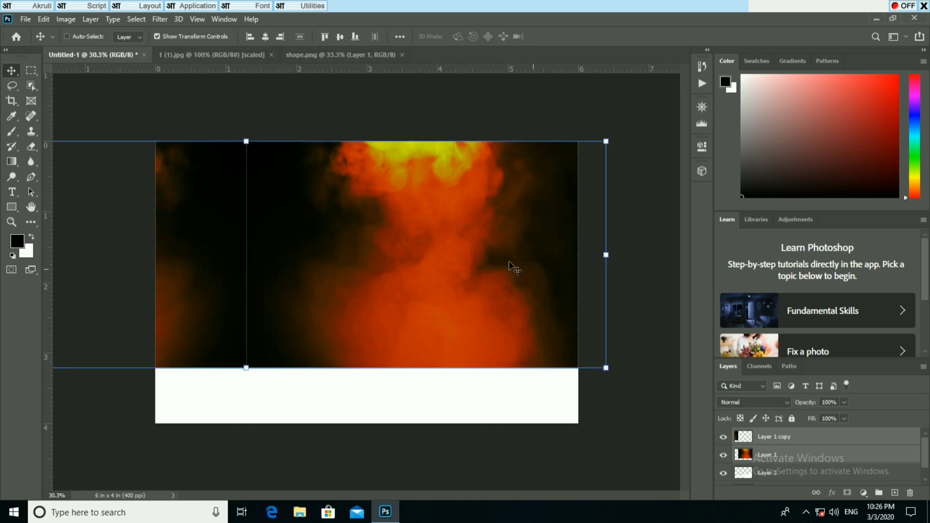
pyautogui.click(136, 20)
pyautogui.moveTo(91, 19)
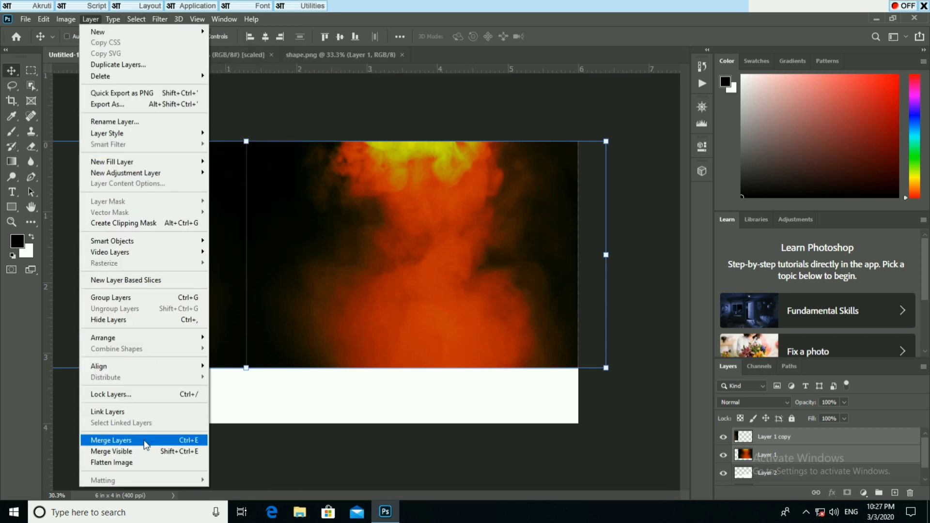
pyautogui.click(145, 445)
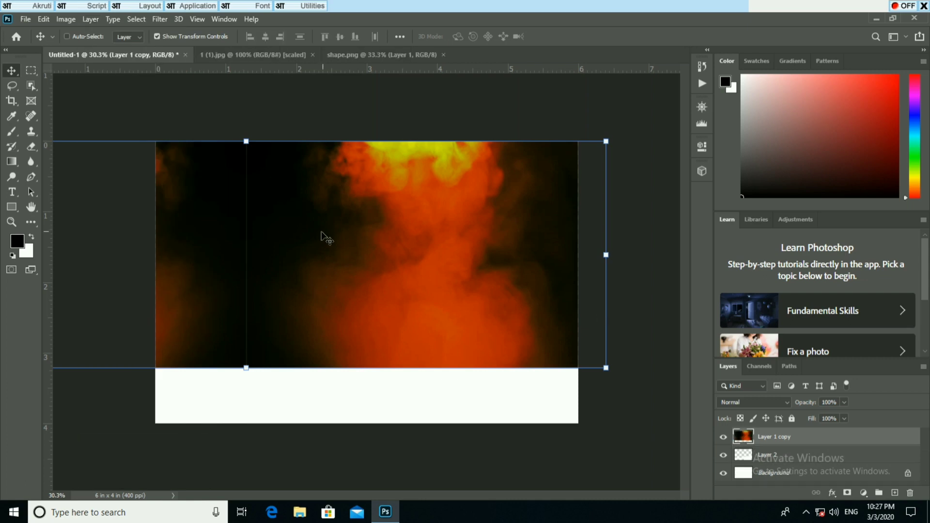
pyautogui.scroll(3, 326, 238)
pyautogui.press('Escape')
pyautogui.hotkey('ctrl', 'z')
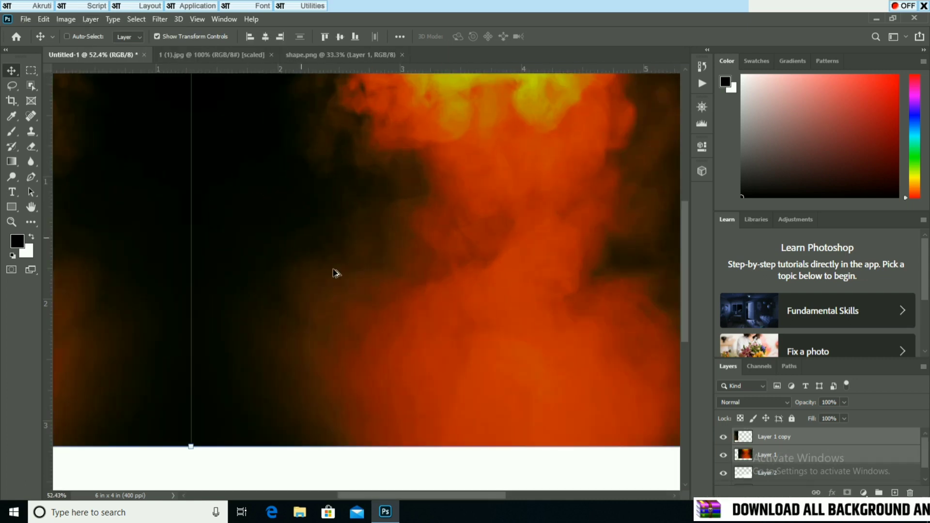
# Step: Try shifting the original fire layer toward its mirrored copy, and undo the move
pyautogui.scroll(-3, 336, 272)
pyautogui.rightClick(148, 232)
pyautogui.click(160, 239)
pyautogui.keyDown('ctrl'); pyautogui.click(228, 233); pyautogui.keyUp('ctrl')
pyautogui.keyDown('ctrl'); pyautogui.click(299, 432); pyautogui.keyUp('ctrl')
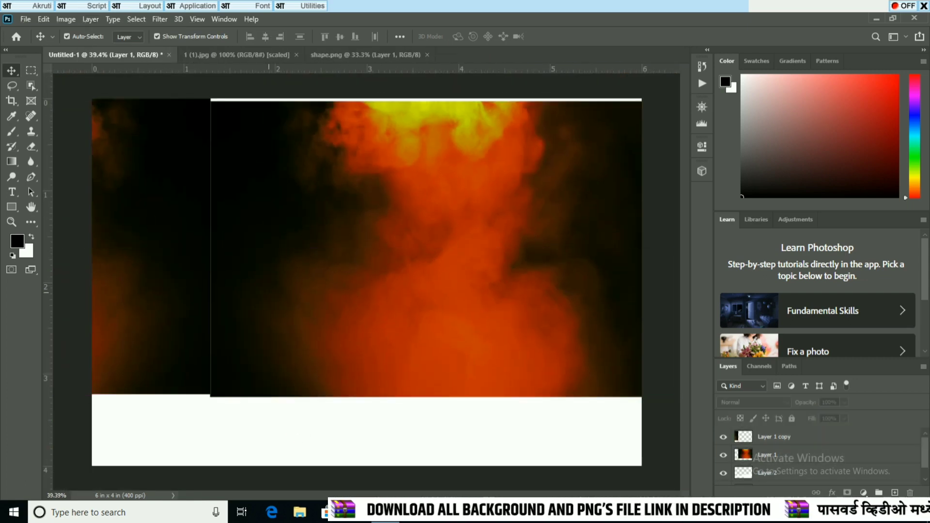
pyautogui.hotkey('ctrl', 'z')
pyautogui.click(289, 260)
pyautogui.click(432, 199)
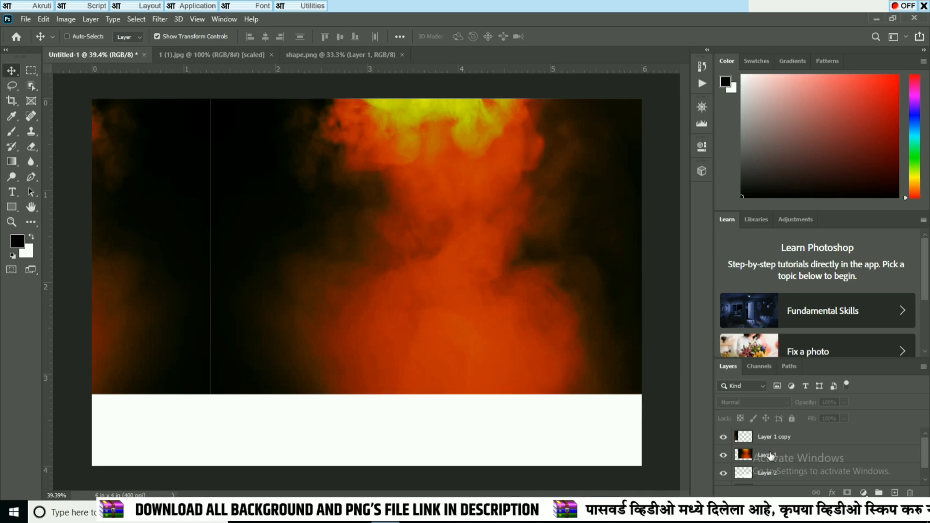
# Step: Nudge the original fire layer two steps left to close the seam with its mirrored copy, and check the join
pyautogui.click(769, 456)
pyautogui.scroll(3, 208, 218)
pyautogui.keyDown('ctrl'); pyautogui.click(205, 489); pyautogui.keyUp('ctrl')
pyautogui.keyDown('ctrl'); pyautogui.click(233, 264); pyautogui.keyUp('ctrl')
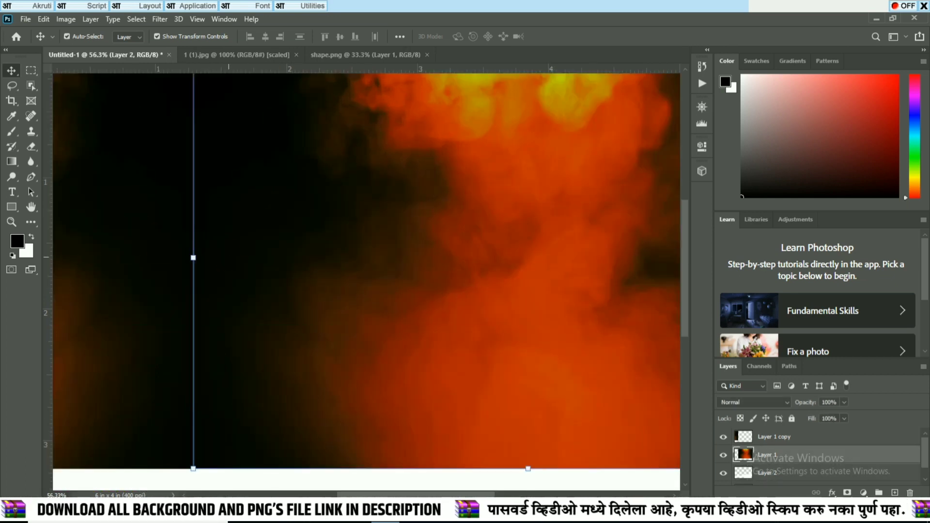
pyautogui.press('Left')
pyautogui.press('Left')
pyautogui.keyDown('ctrl'); pyautogui.keyDown('shift'); pyautogui.click(156, 413); pyautogui.keyUp('shift'); pyautogui.keyUp('ctrl')
pyautogui.scroll(-6, 310, 295)
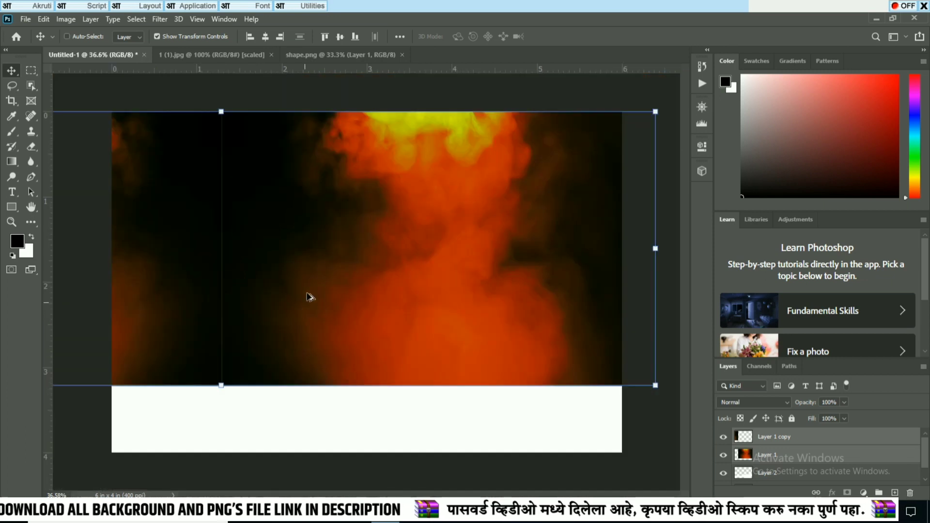
pyautogui.keyDown('ctrl'); pyautogui.click(360, 107); pyautogui.keyUp('ctrl')
pyautogui.scroll(1, 260, 193)
pyautogui.scroll(6, 187, 183)
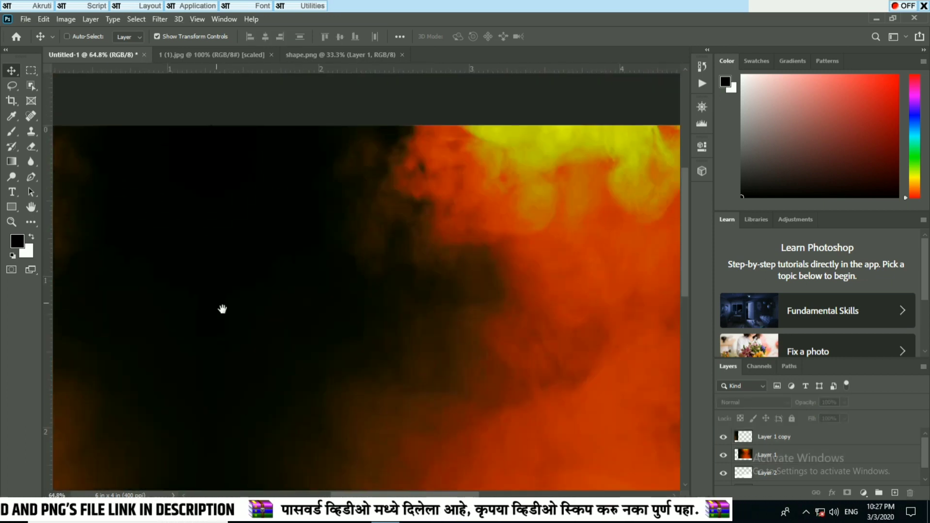
# Step: Merge the original fire layer and its mirrored copy into a single layer
pyautogui.rightClick(246, 173)
pyautogui.click(255, 178)
pyautogui.keyDown('ctrl'); pyautogui.click(796, 437); pyautogui.keyUp('ctrl')
pyautogui.click(239, 150)
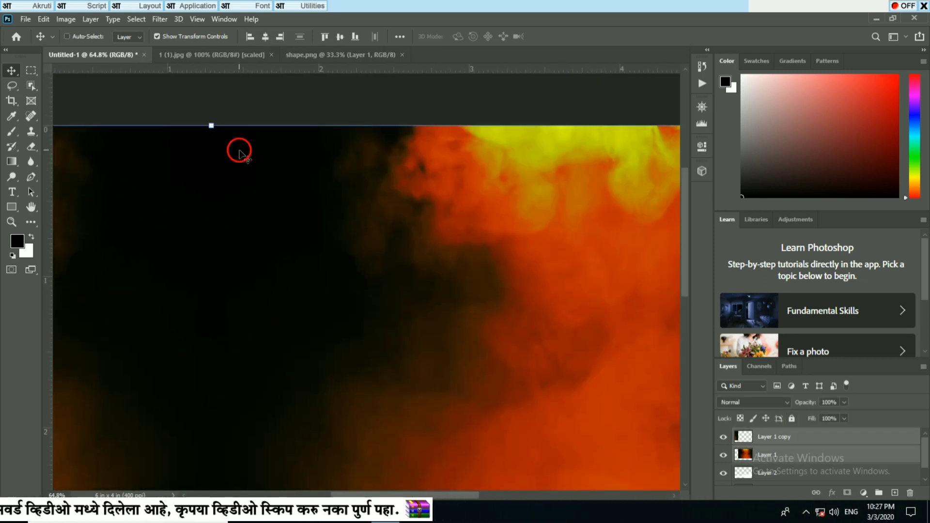
pyautogui.click(127, 21)
pyautogui.moveTo(87, 21)
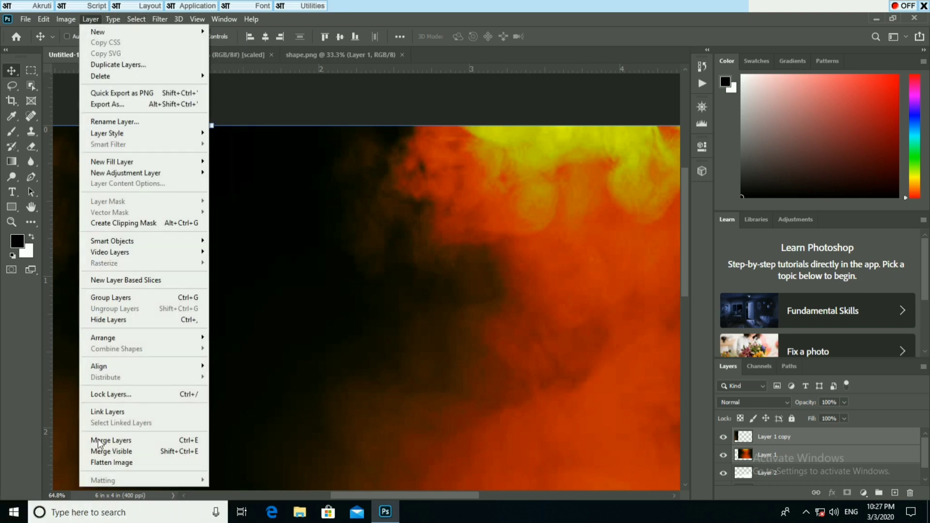
pyautogui.click(101, 443)
# Step: Shift the merged fire layer slightly right and place the cloud-like shape layer above it in the layer order
pyautogui.scroll(-6, 334, 296)
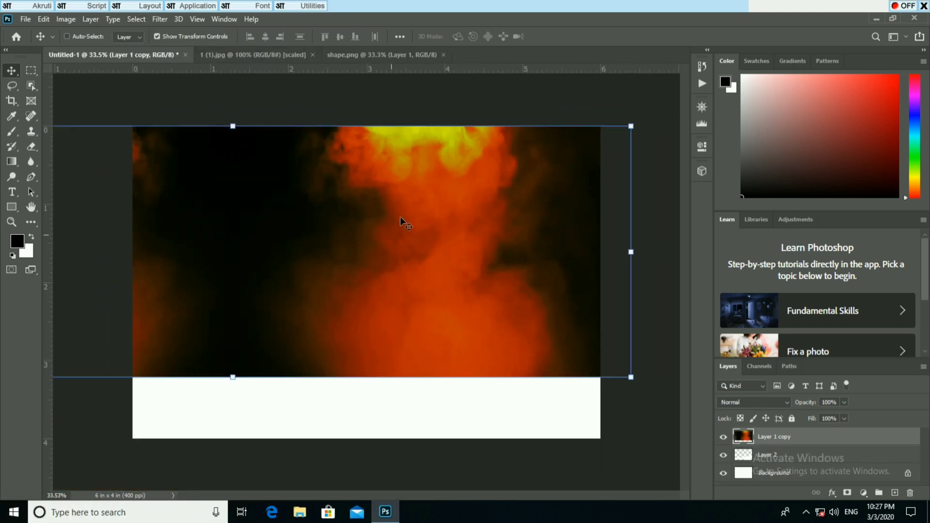
pyautogui.moveTo(375, 208); pyautogui.dragTo(390, 194)
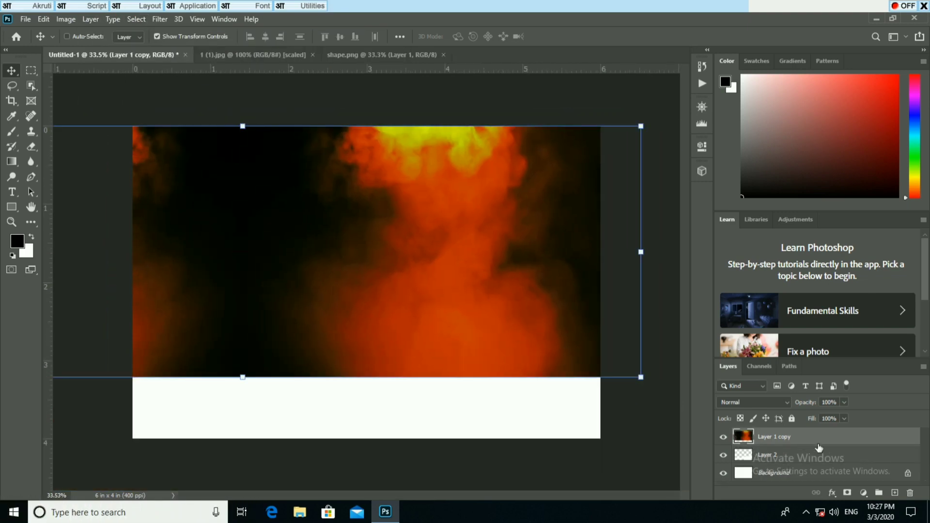
pyautogui.moveTo(814, 456); pyautogui.dragTo(810, 434)
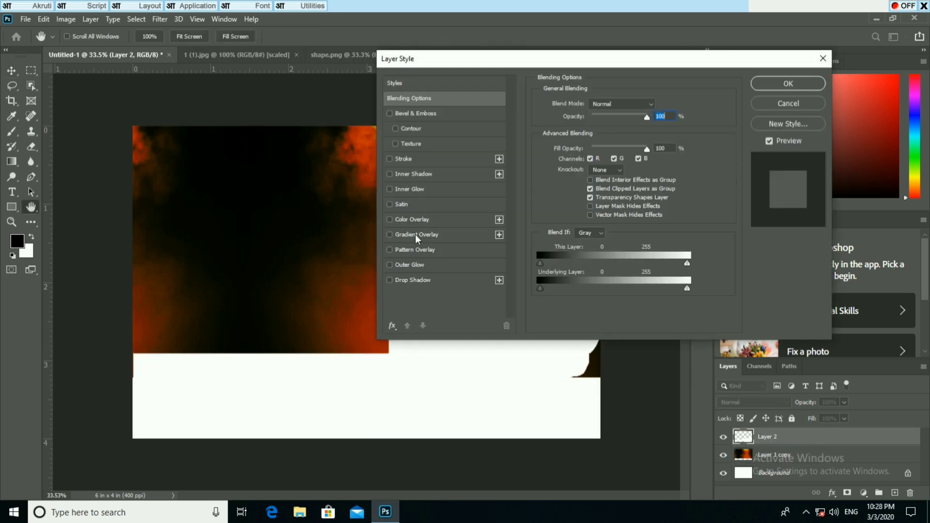
# Step: Apply a dark red Color Overlay with Normal blending at 100% opacity to the cloud-like shape layer
pyautogui.click(409, 219)
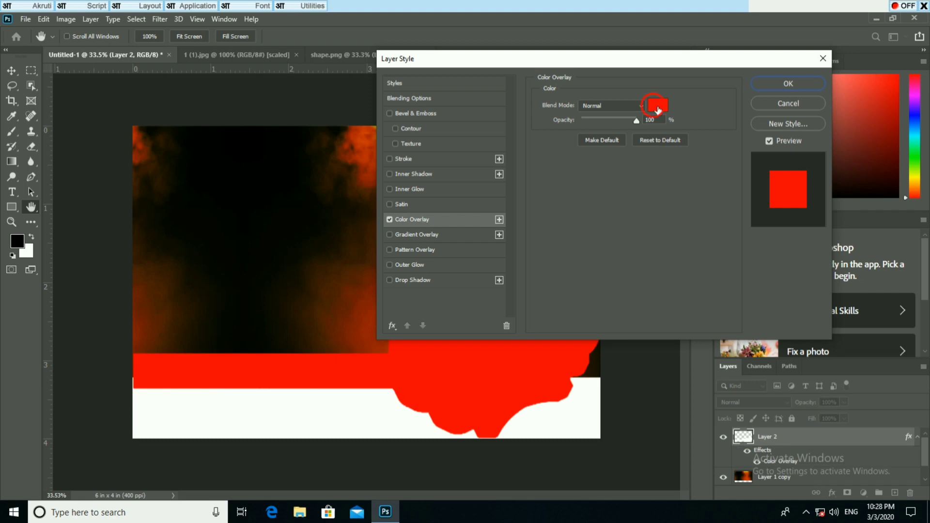
pyautogui.click(658, 105)
pyautogui.click(450, 198)
pyautogui.click(571, 111)
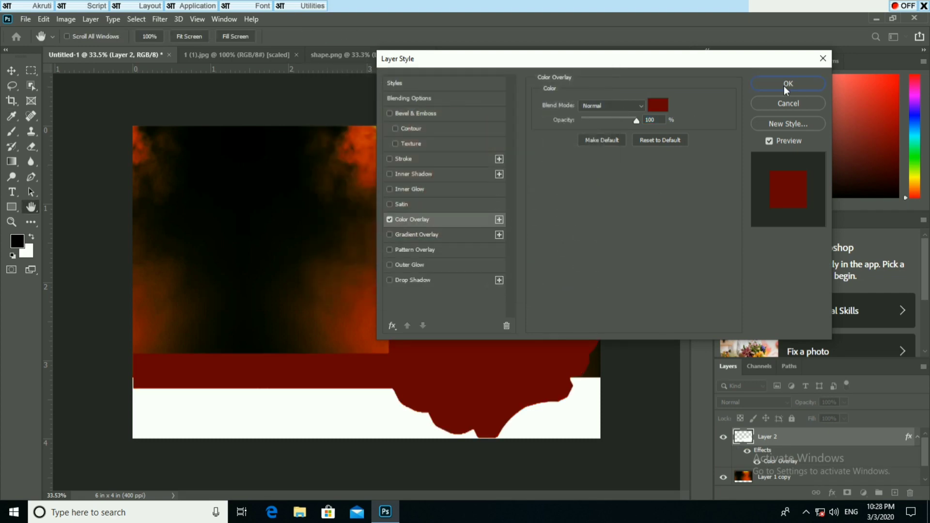
pyautogui.click(789, 83)
# Step: Scale the dark red shape proportionally to about 6.02 x 1.87 in so it spans the banner's width
pyautogui.hotkey('ctrl', 't')
pyautogui.moveTo(604, 299); pyautogui.dragTo(606, 300)
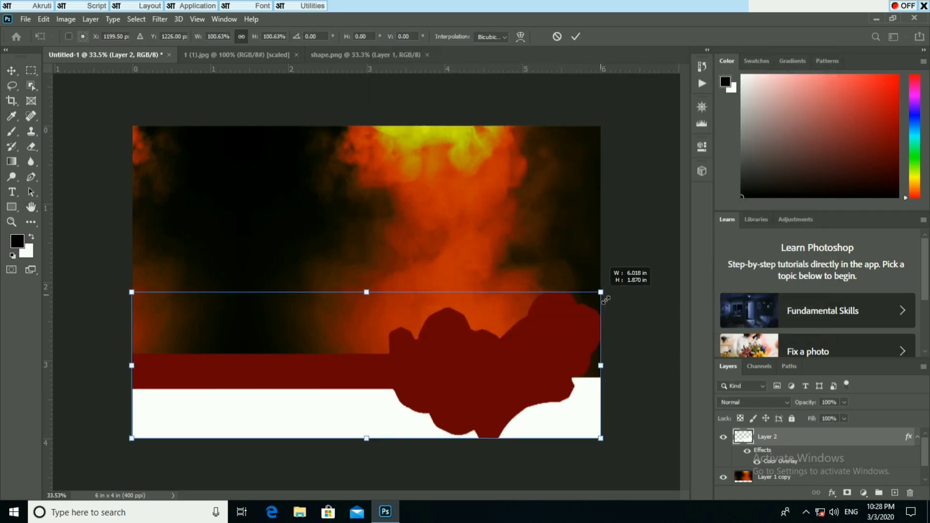
pyautogui.press('Return')
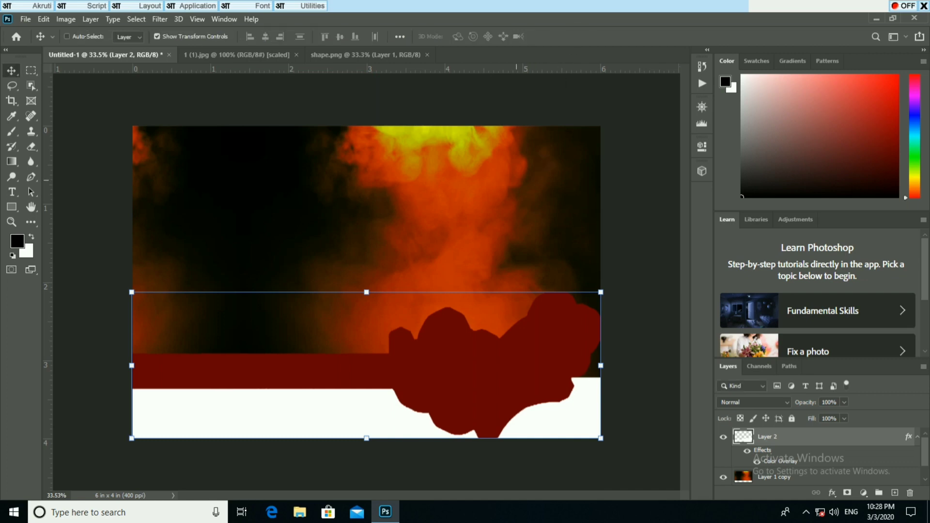
# Step: Soften the merged fire layer with a small-radius Box Blur, raising the radius slightly
pyautogui.click(528, 188)
pyautogui.click(160, 19)
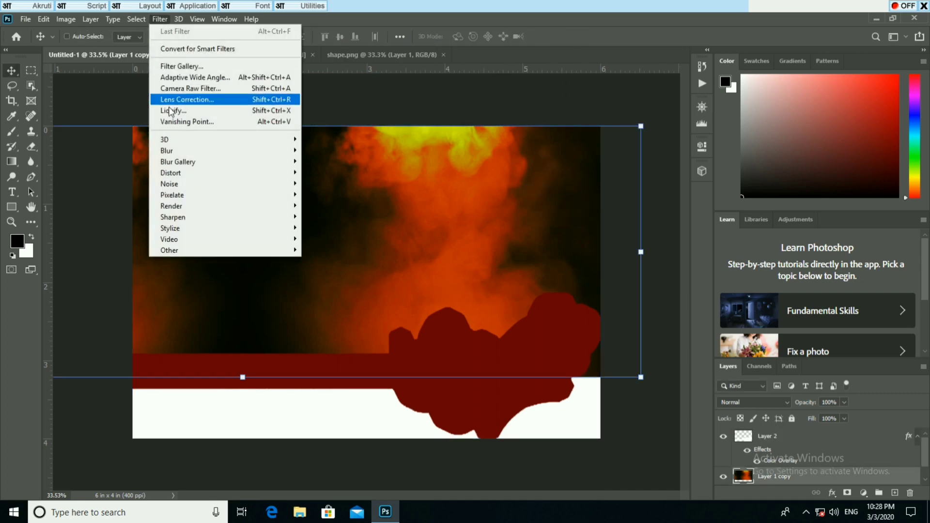
pyautogui.moveTo(176, 150)
pyautogui.click(336, 197)
pyautogui.moveTo(491, 103); pyautogui.dragTo(731, 98)
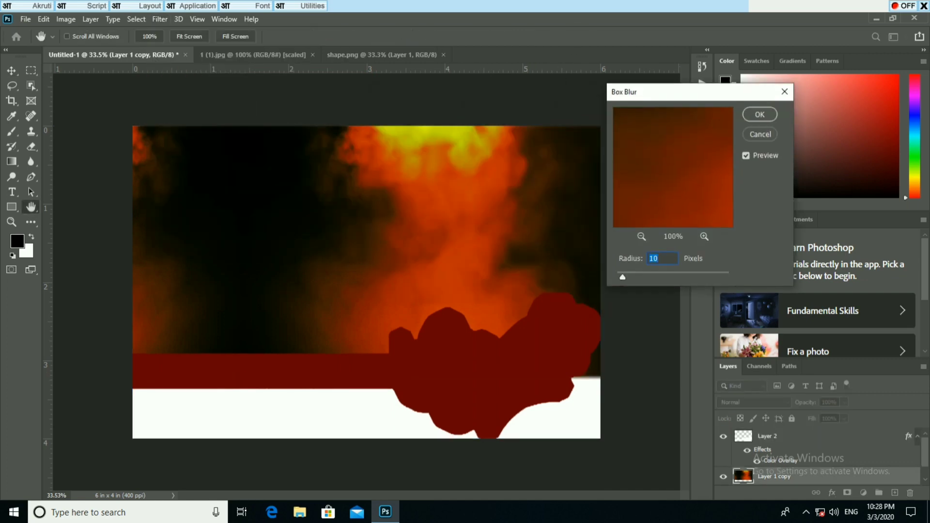
pyautogui.moveTo(623, 278); pyautogui.dragTo(626, 278)
pyautogui.click(760, 115)
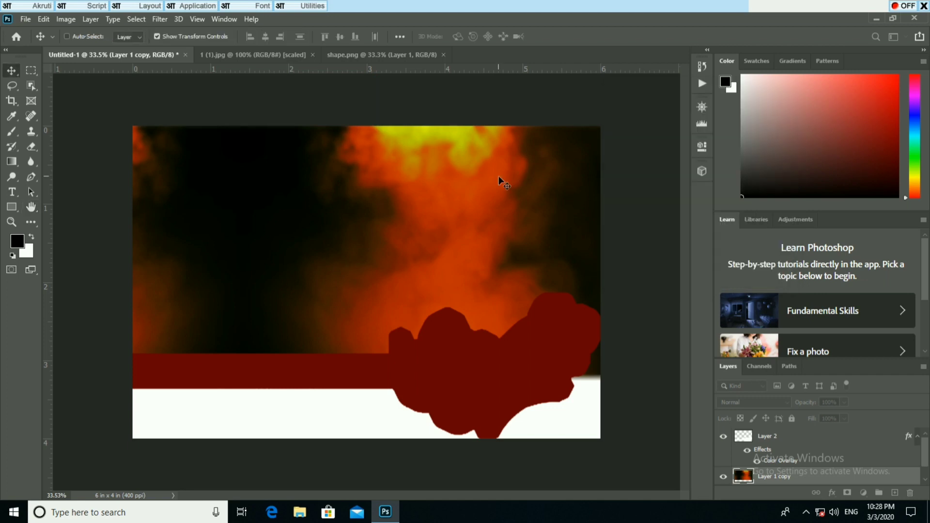
pyautogui.press('v')
# Step: Adjust the fire layer's Levels with a black input of 13 and a lowered white input to boost contrast
pyautogui.click(62, 22)
pyautogui.moveTo(92, 48)
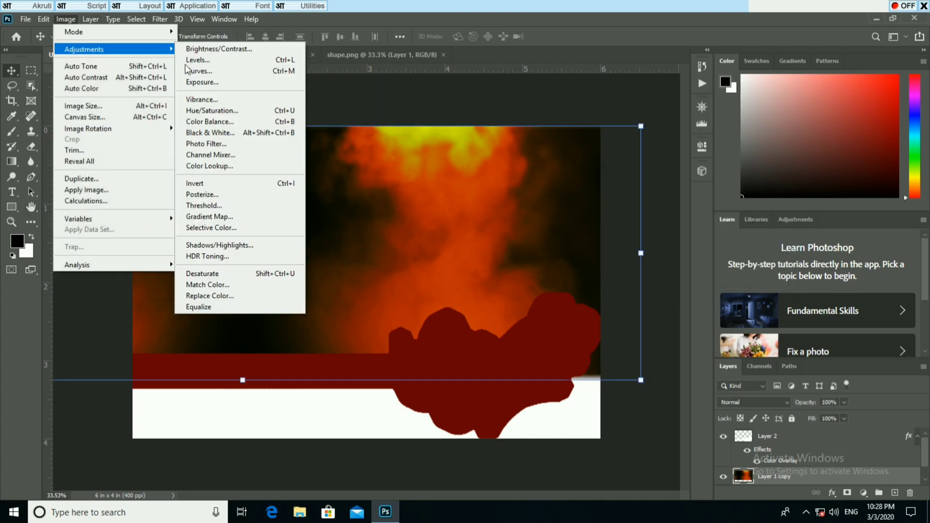
pyautogui.click(261, 58)
pyautogui.moveTo(625, 84); pyautogui.dragTo(668, 74)
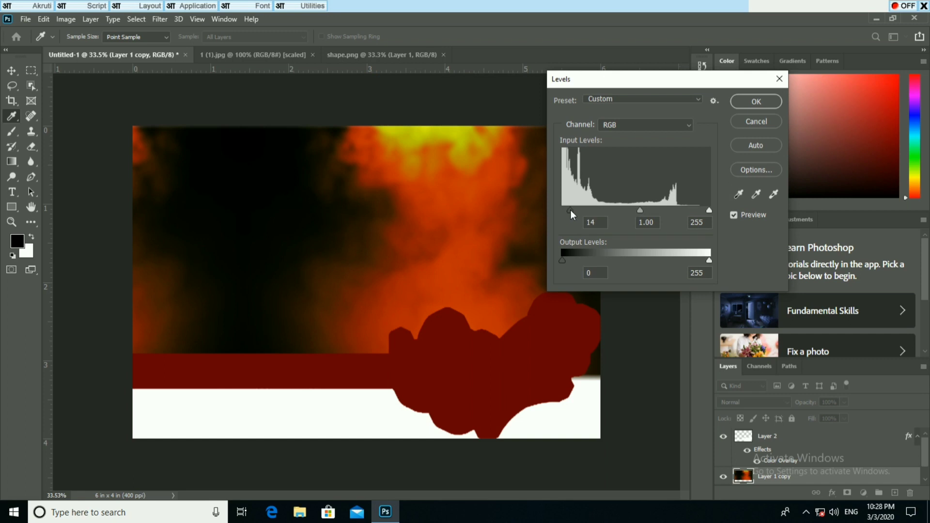
pyautogui.moveTo(571, 211); pyautogui.dragTo(571, 209)
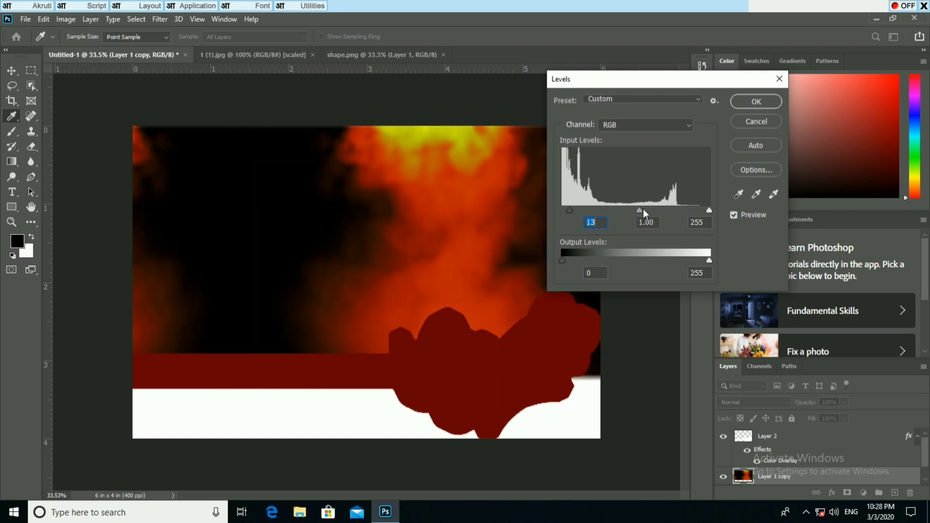
pyautogui.moveTo(710, 210); pyautogui.dragTo(686, 209)
pyautogui.click(756, 101)
pyautogui.press('v')
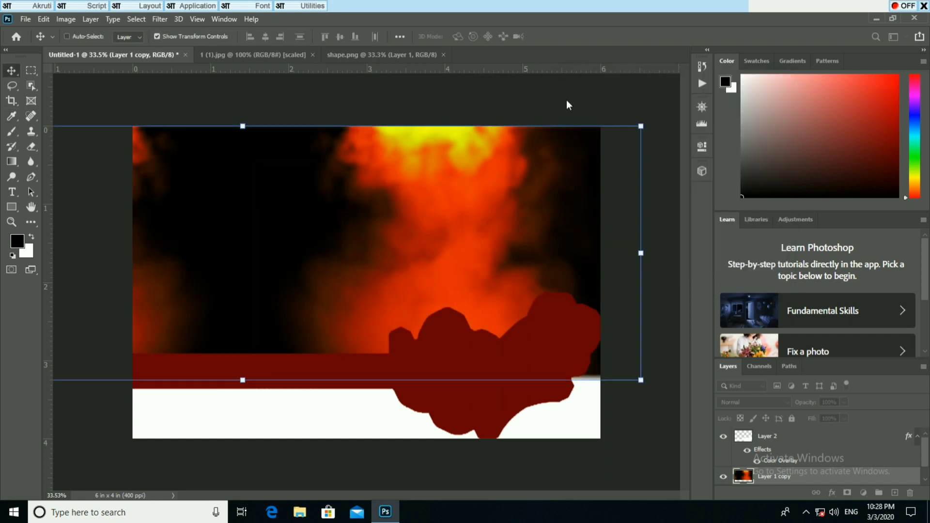
pyautogui.click(65, 19)
pyautogui.moveTo(82, 46)
pyautogui.click(213, 113)
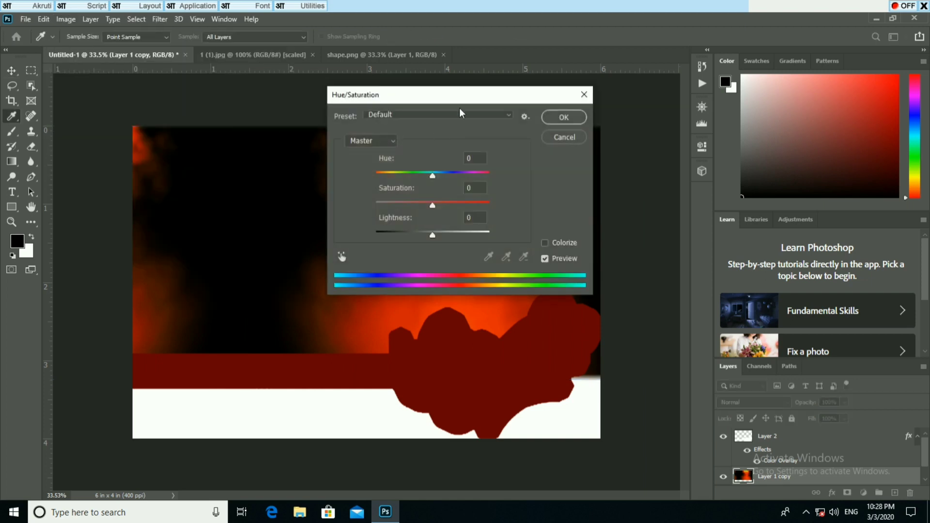
pyautogui.moveTo(460, 95); pyautogui.dragTo(572, 96)
pyautogui.click(661, 122)
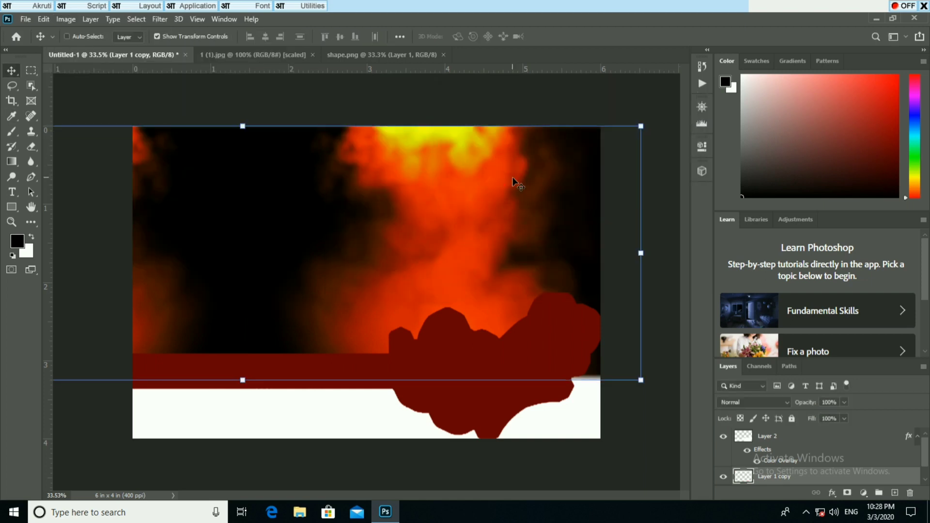
# Step: Open the Smoke image and place it in the banner over the dark area left of the flames
pyautogui.click(25, 19)
pyautogui.click(29, 39)
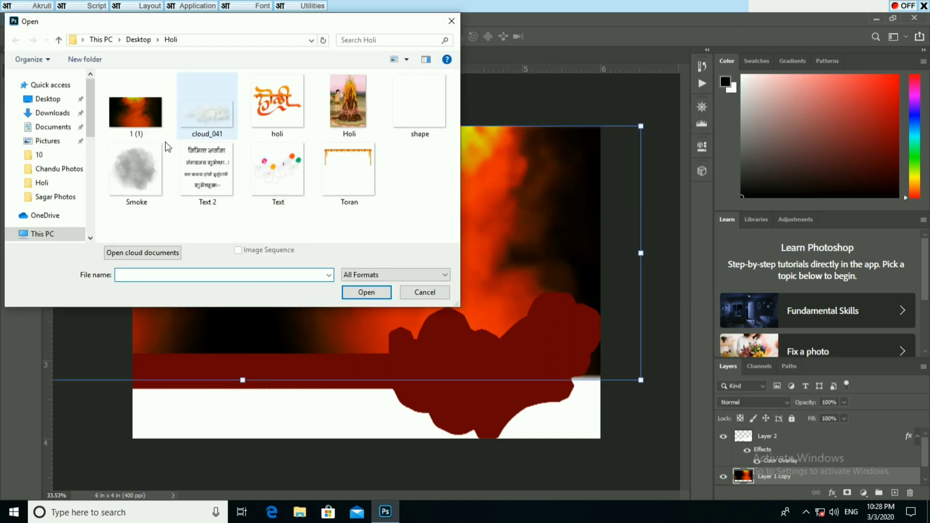
pyautogui.click(155, 174)
pyautogui.click(361, 293)
pyautogui.moveTo(369, 233); pyautogui.dragTo(282, 228)
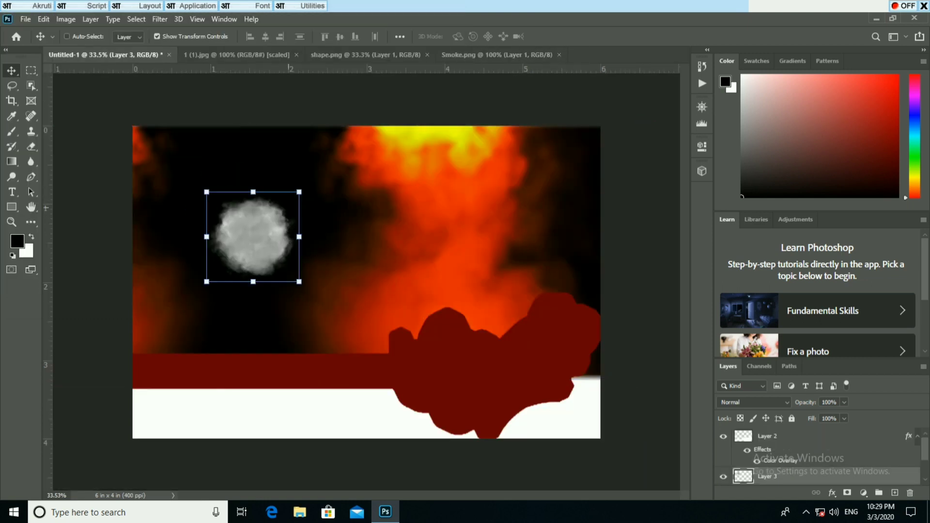
# Step: Enlarge the smoke to more than twice its size and position it in the dark area above the red band
pyautogui.hotkey('ctrl', 't')
pyautogui.moveTo(303, 195); pyautogui.dragTo(359, 135)
pyautogui.click(577, 36)
pyautogui.moveTo(301, 177); pyautogui.dragTo(310, 182)
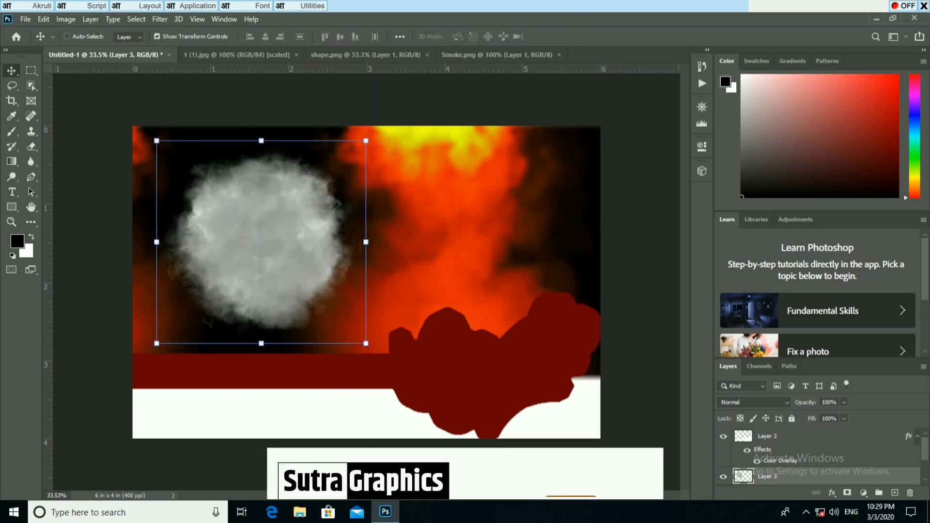
# Step: Give the smoke a radial Gradient Overlay from dark red 990000 to bright red, with the scale at 110%
pyautogui.click(416, 234)
pyautogui.click(591, 133)
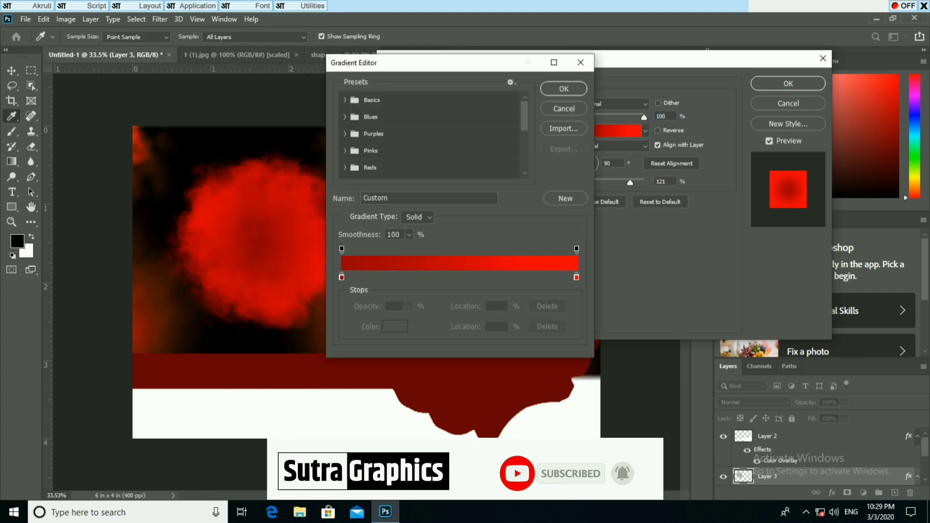
pyautogui.doubleClick(342, 277)
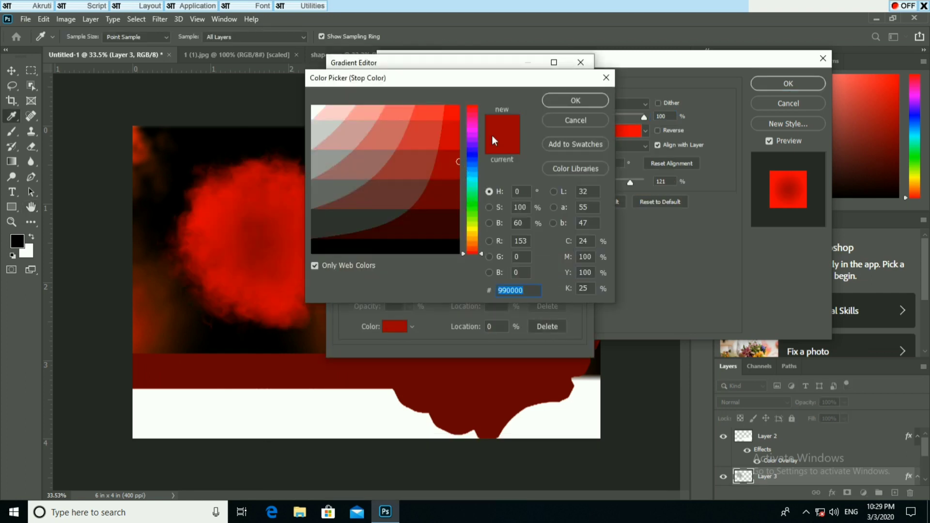
pyautogui.click(565, 100)
pyautogui.click(565, 95)
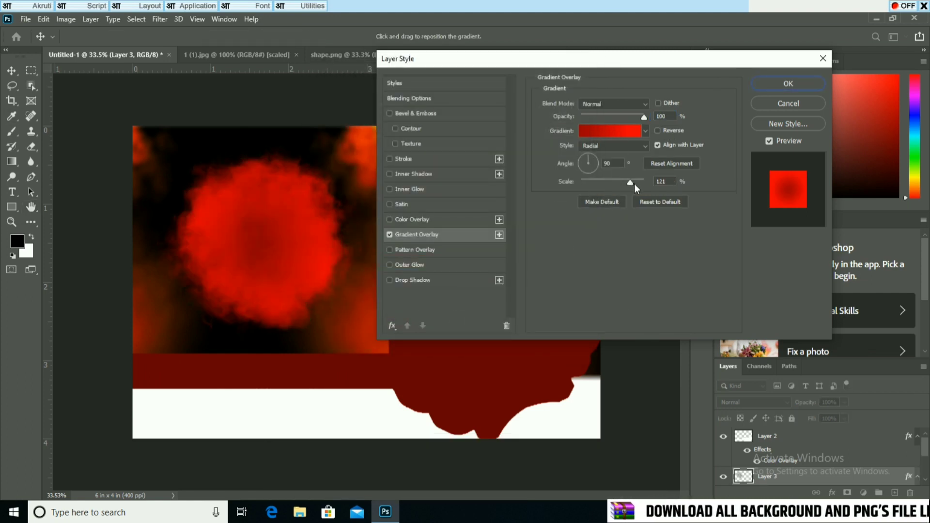
pyautogui.moveTo(635, 184); pyautogui.dragTo(625, 185)
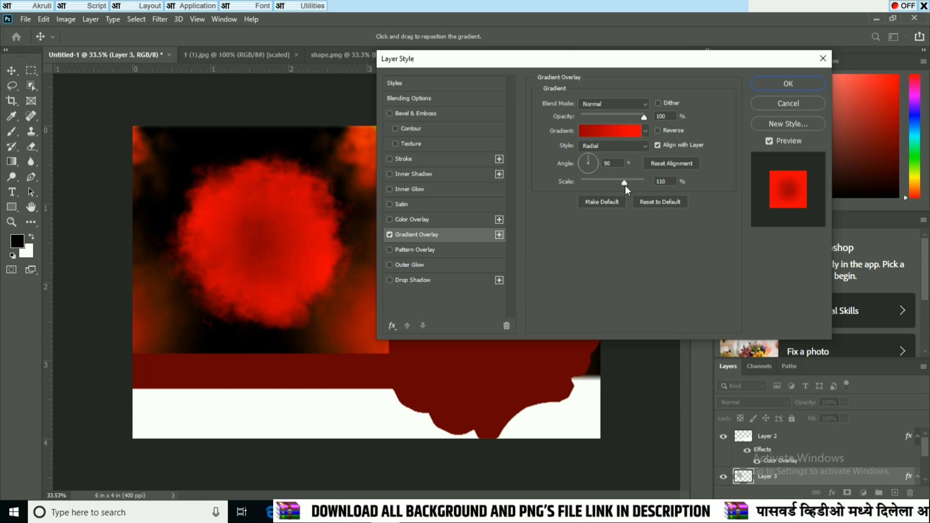
pyautogui.click(767, 83)
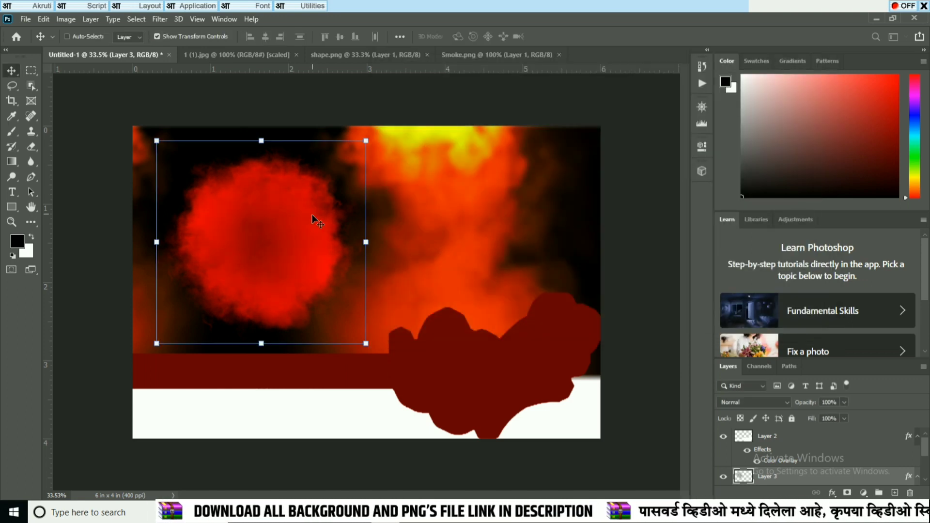
# Step: Open the Holi bonfire image as a separate document and return to the banner
pyautogui.click(26, 20)
pyautogui.click(34, 40)
pyautogui.click(348, 104)
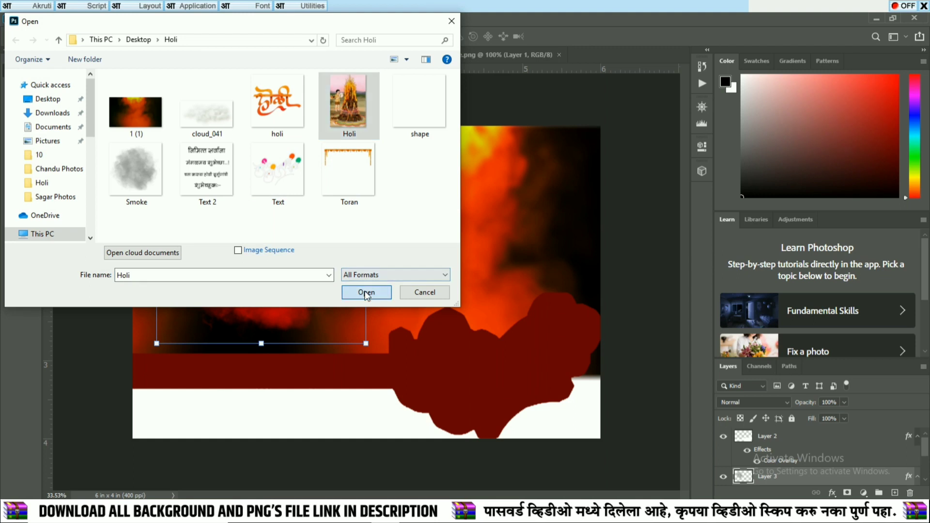
pyautogui.click(366, 293)
pyautogui.click(115, 55)
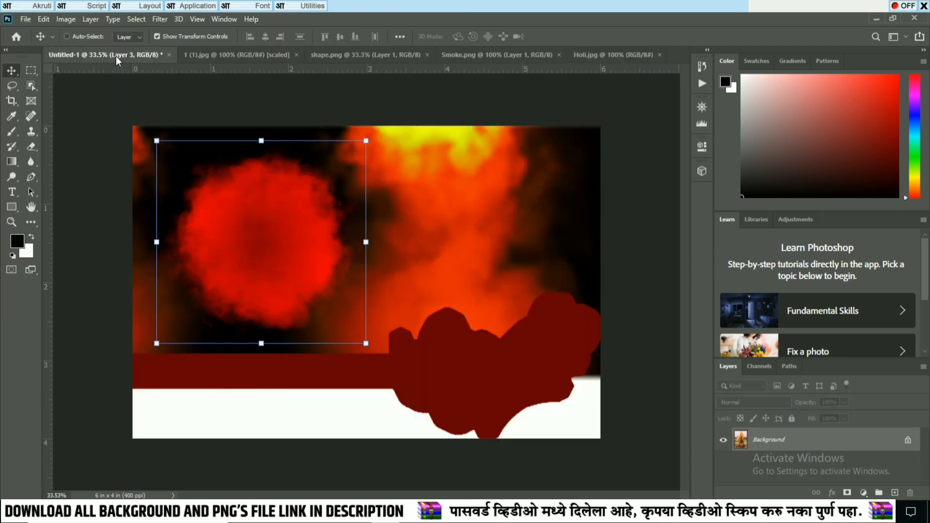
# Step: Open the Toran garland image and bring the garland into the banner
pyautogui.click(26, 19)
pyautogui.click(34, 40)
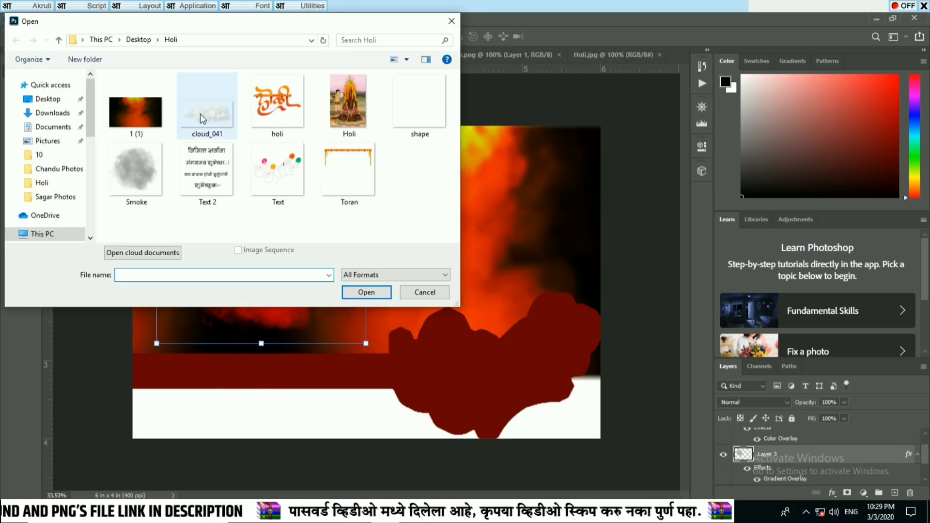
pyautogui.click(339, 169)
pyautogui.click(367, 291)
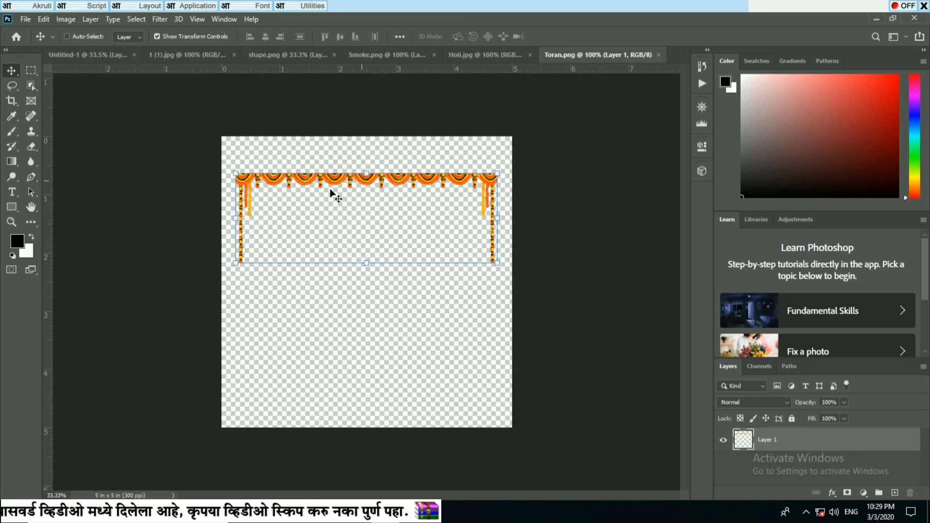
pyautogui.moveTo(330, 193); pyautogui.dragTo(394, 207)
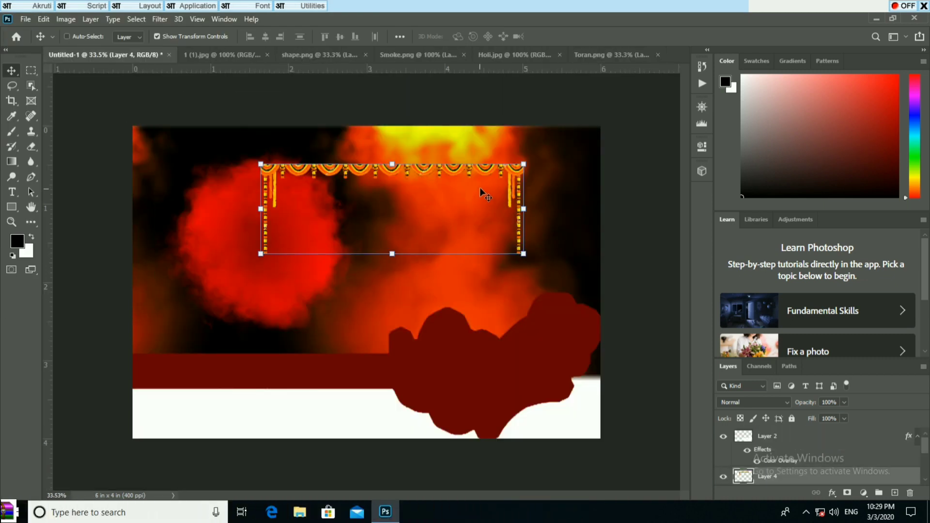
# Step: Center the garland, scale it to about 6 x 2.06 in, and align it with the banner's top edge
pyautogui.moveTo(479, 187); pyautogui.dragTo(454, 188)
pyautogui.moveTo(503, 169); pyautogui.dragTo(608, 146)
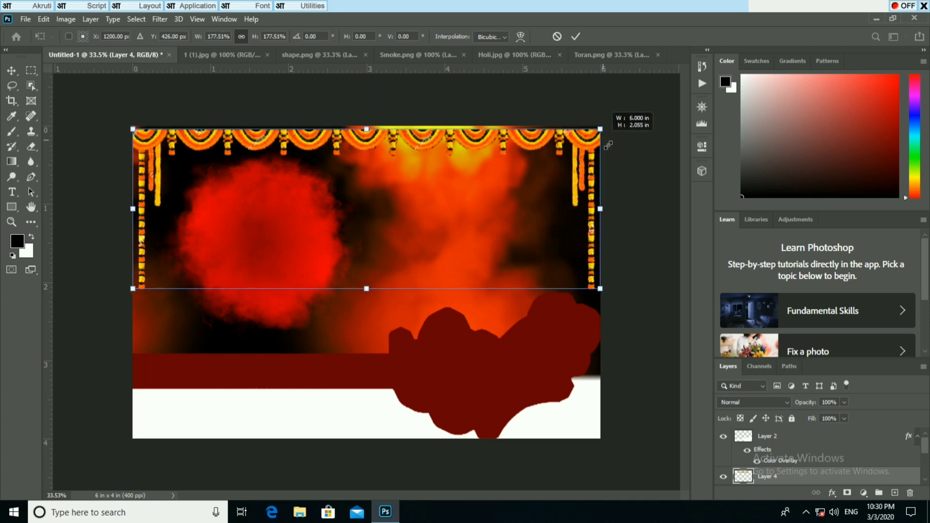
pyautogui.click(575, 37)
pyautogui.moveTo(471, 195); pyautogui.dragTo(471, 192)
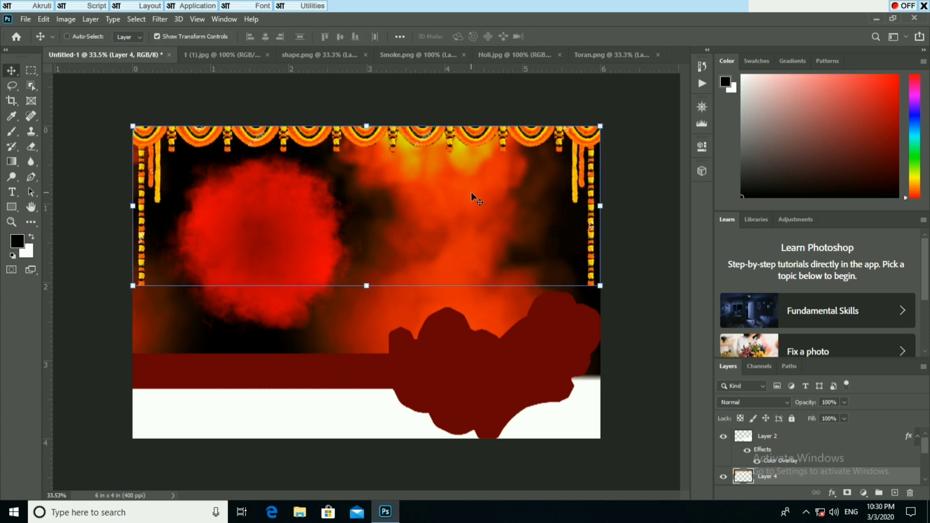
# Step: Enlarge the red smoke layer proportionally to about 2.9 x 2.8 in
pyautogui.click(307, 206)
pyautogui.moveTo(307, 205)
pyautogui.mouseDown()
pyautogui.moveTo(305, 165)
pyautogui.moveTo(307, 205)
pyautogui.mouseUp()
pyautogui.moveTo(366, 140); pyautogui.dragTo(382, 143)
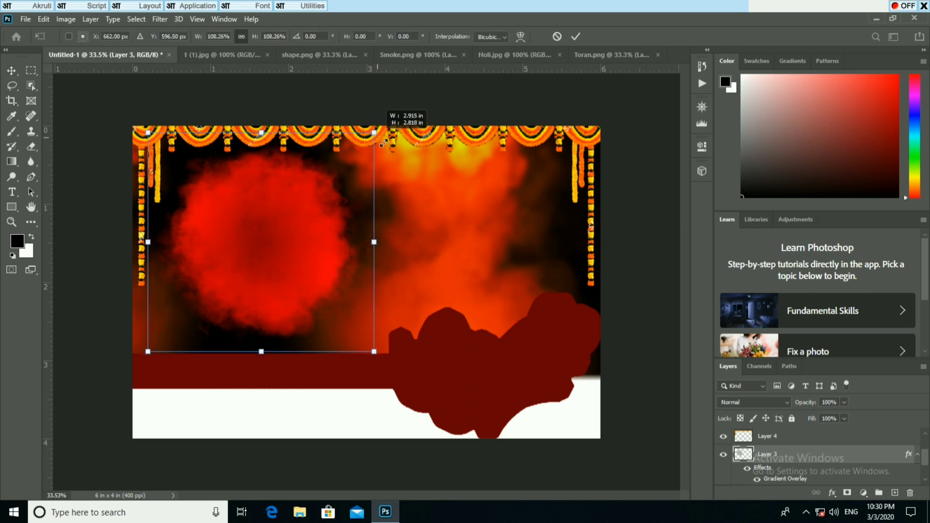
pyautogui.click(575, 38)
# Step: Bring the Holi bonfire image into the banner directly above the fire background and scale it to about 1.9 x 2.8 in
pyautogui.click(25, 19)
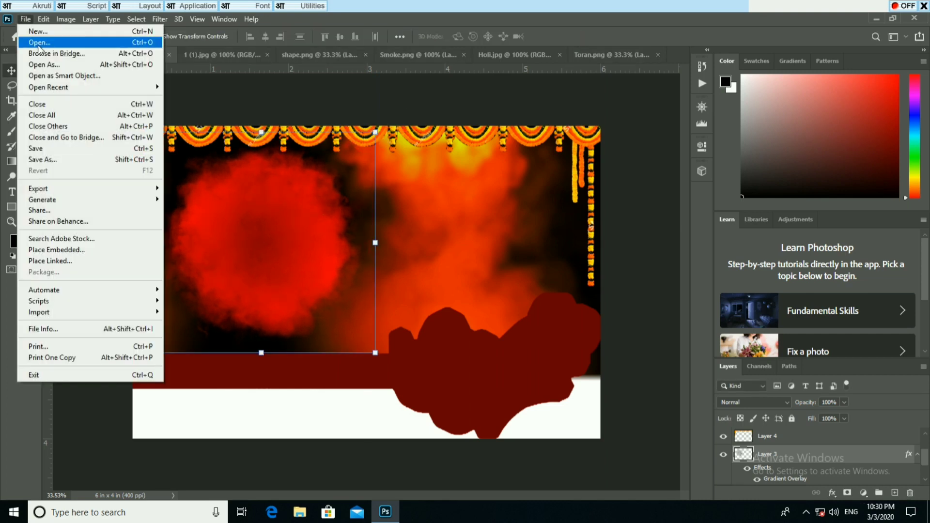
pyautogui.click(336, 108)
pyautogui.rightClick(483, 190)
pyautogui.scroll(-2, 789, 455)
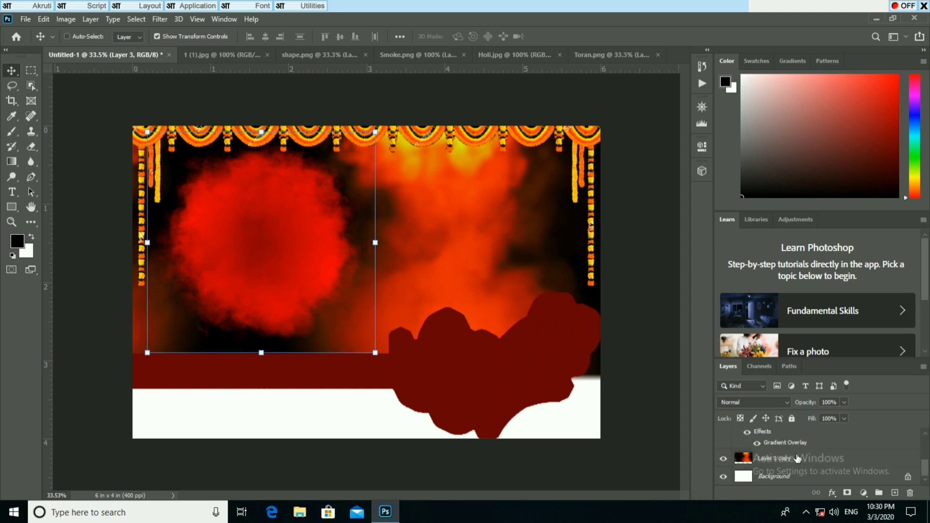
pyautogui.click(799, 459)
pyautogui.click(535, 55)
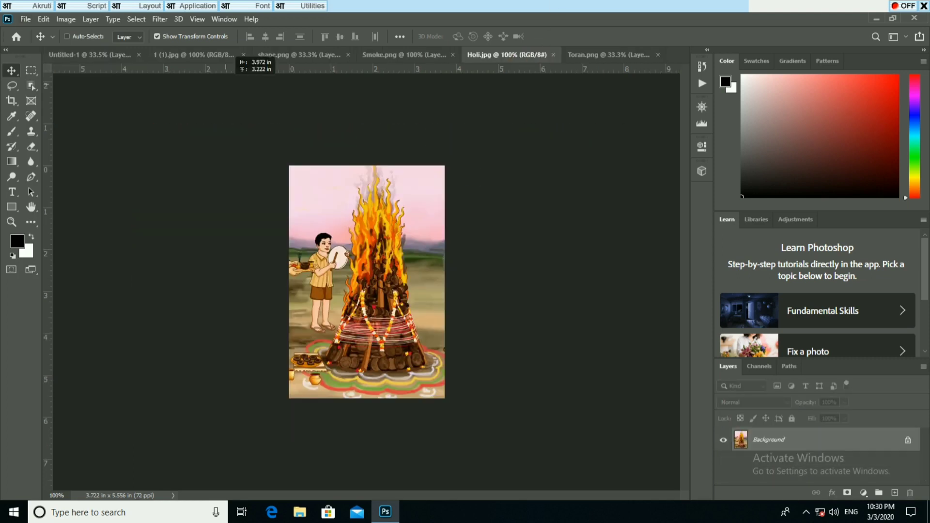
pyautogui.moveTo(237, 57); pyautogui.dragTo(558, 148)
pyautogui.click(574, 37)
pyautogui.click(576, 36)
# Step: Set the bonfire layer's blend mode to Hard Light
pyautogui.scroll(3, 494, 217)
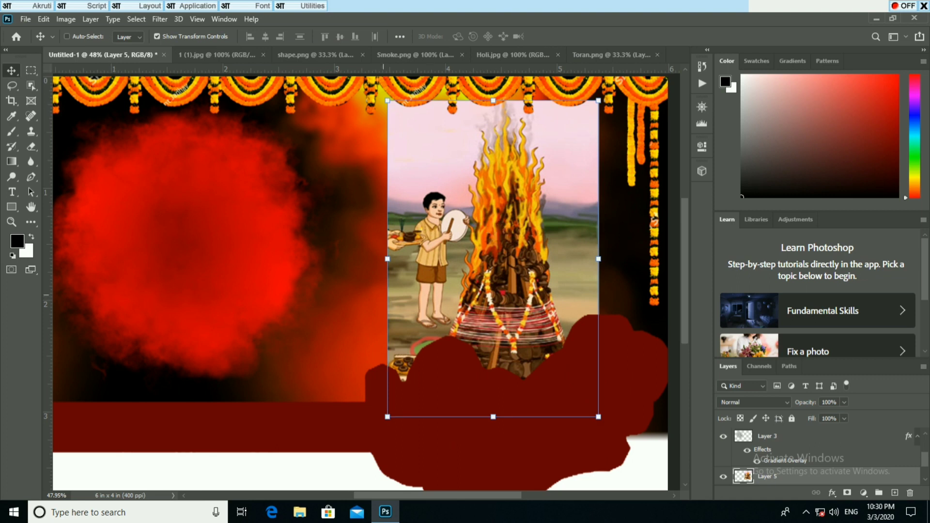
pyautogui.click(753, 402)
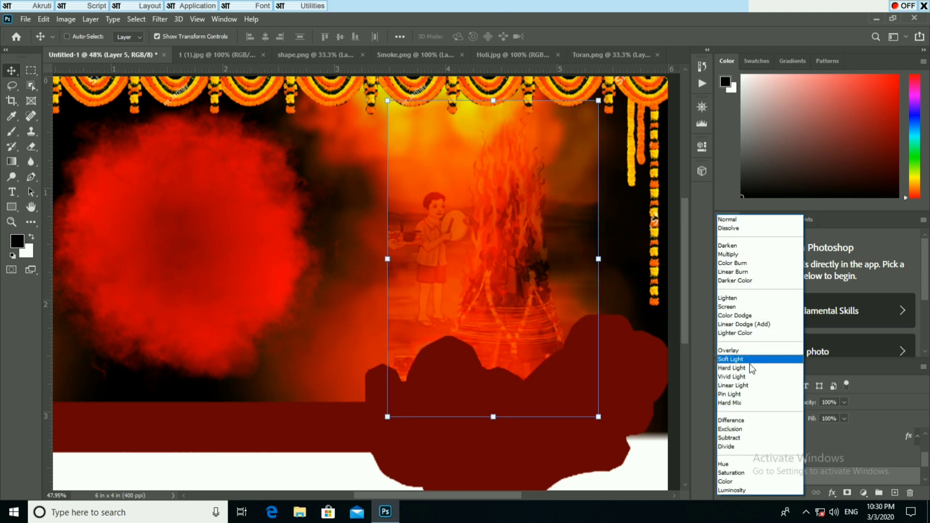
pyautogui.click(749, 368)
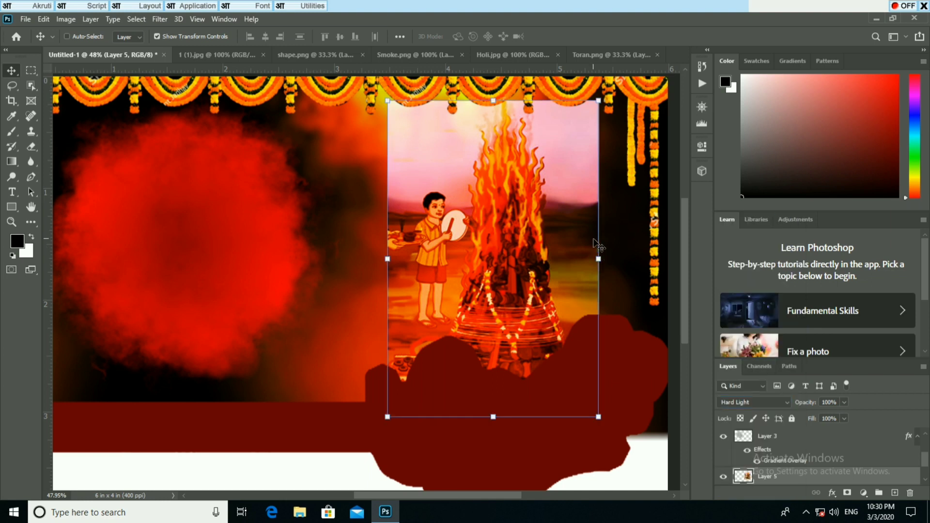
# Step: Erase the boy and the scenery beside him from the bonfire layer with a 464 px Soft Round eraser
pyautogui.click(33, 148)
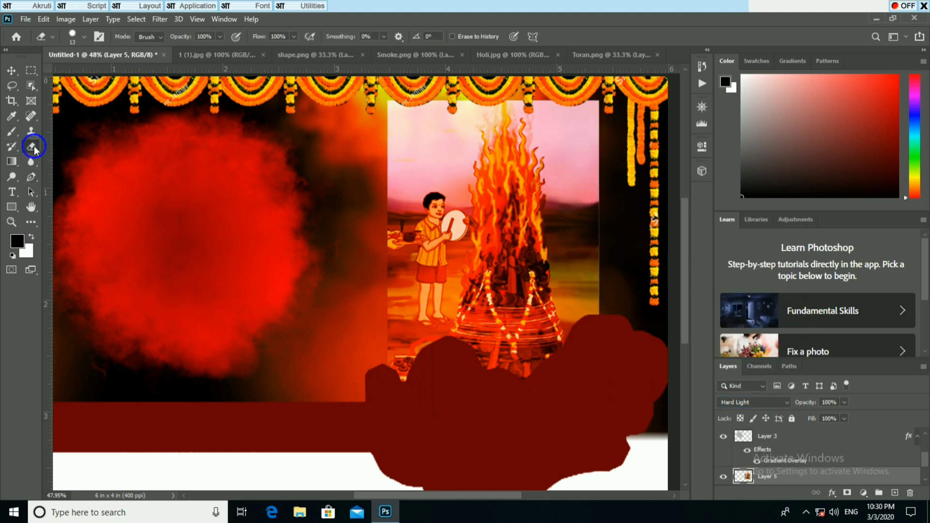
pyautogui.click(84, 37)
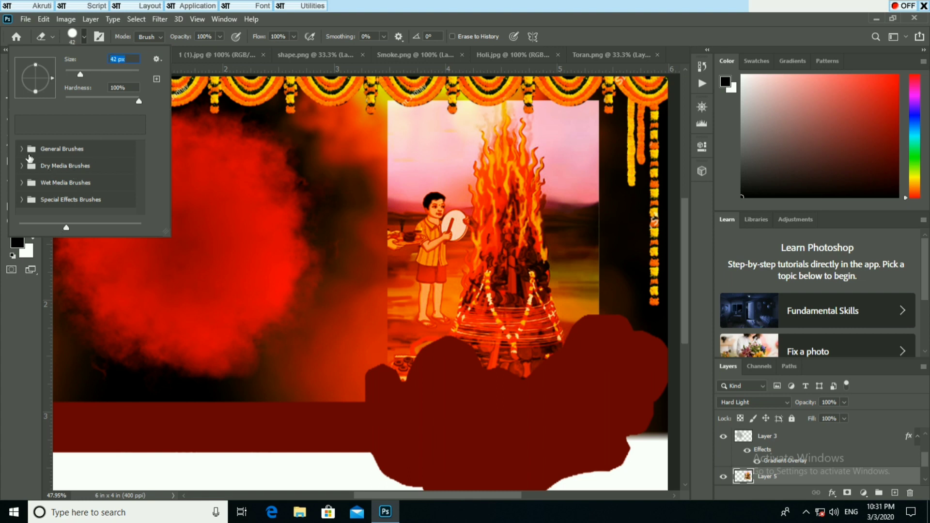
pyautogui.click(48, 149)
pyautogui.moveTo(86, 228)
pyautogui.mouseDown()
pyautogui.moveTo(63, 229)
pyautogui.moveTo(81, 229)
pyautogui.mouseUp()
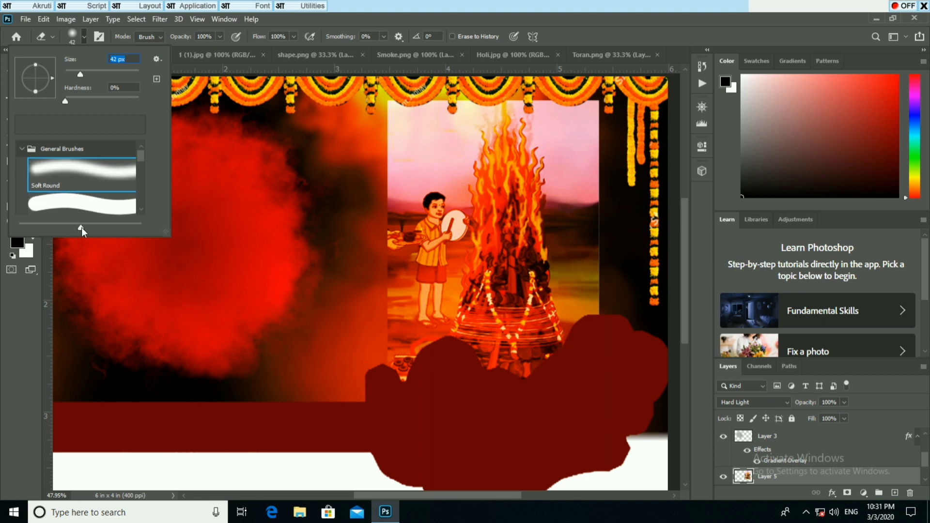
pyautogui.moveTo(81, 74); pyautogui.dragTo(122, 76)
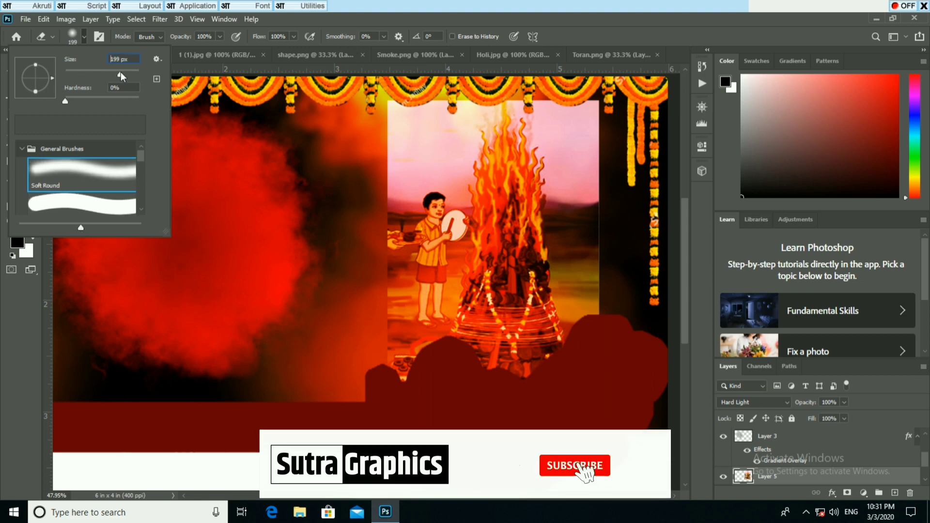
pyautogui.moveTo(371, 149); pyautogui.dragTo(370, 299)
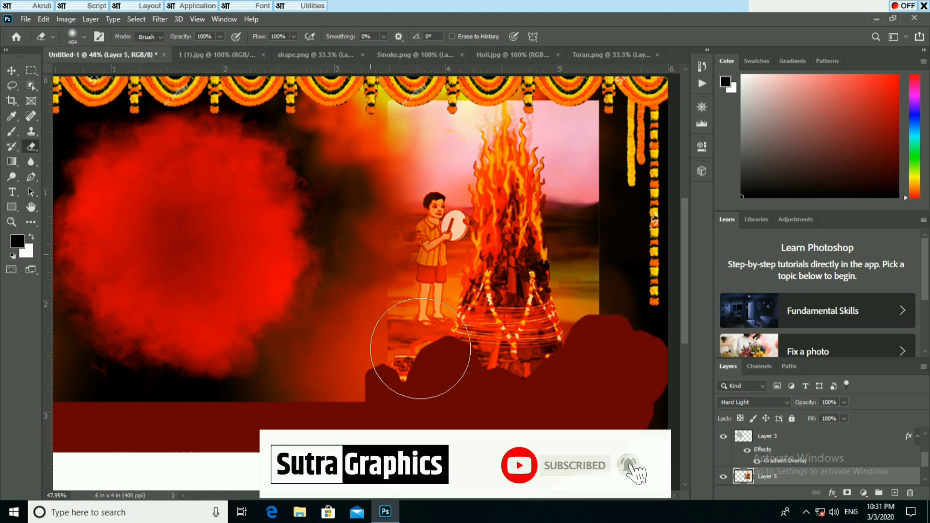
pyautogui.moveTo(429, 352)
pyautogui.mouseDown()
pyautogui.moveTo(426, 245)
pyautogui.moveTo(442, 204)
pyautogui.moveTo(421, 160)
pyautogui.mouseUp()
# Step: Reduce the eraser to 291 px and erase the remaining sky and ground on both sides of the bonfire
pyautogui.rightClick(415, 203)
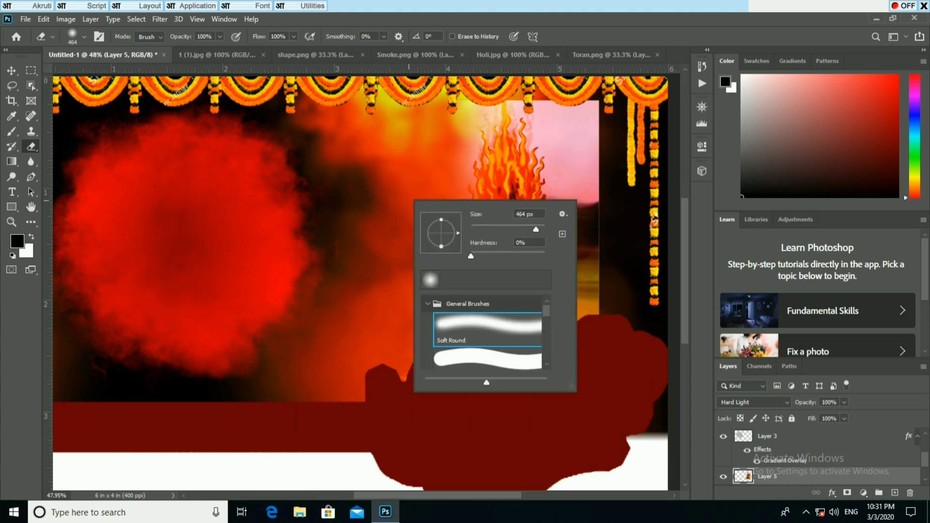
pyautogui.click(532, 228)
pyautogui.press('Return')
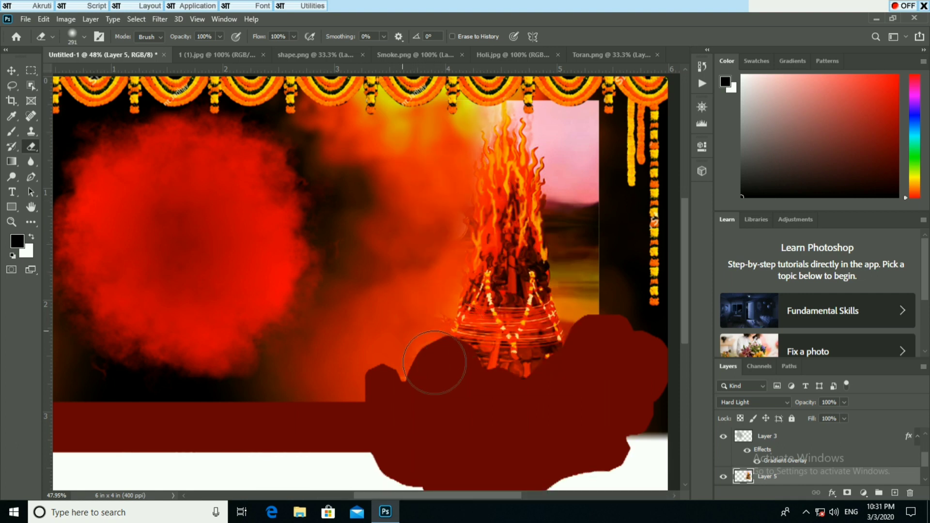
pyautogui.moveTo(425, 362); pyautogui.dragTo(474, 136)
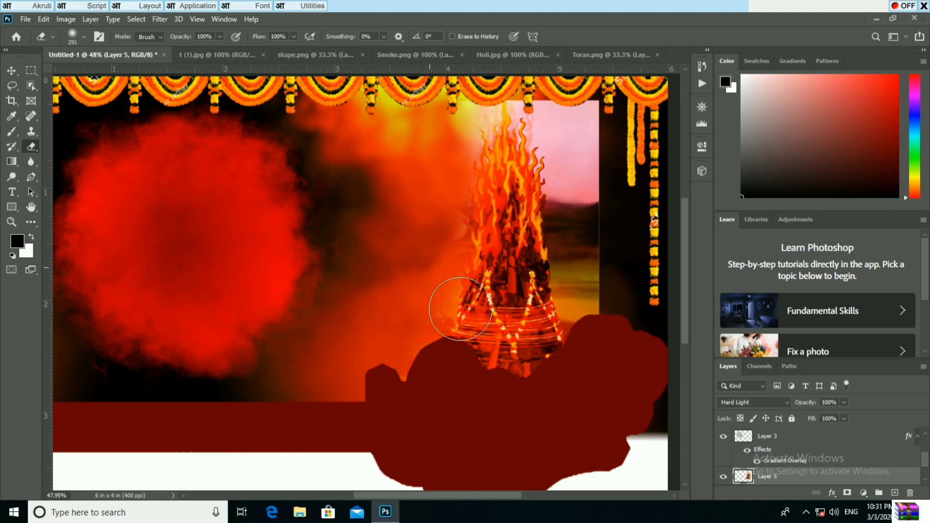
pyautogui.moveTo(689, 384)
pyautogui.mouseDown()
pyautogui.moveTo(634, 346)
pyautogui.moveTo(622, 220)
pyautogui.moveTo(633, 175)
pyautogui.moveTo(584, 126)
pyautogui.moveTo(601, 166)
pyautogui.moveTo(544, 119)
pyautogui.moveTo(490, 118)
pyautogui.moveTo(434, 203)
pyautogui.moveTo(436, 227)
pyautogui.mouseUp()
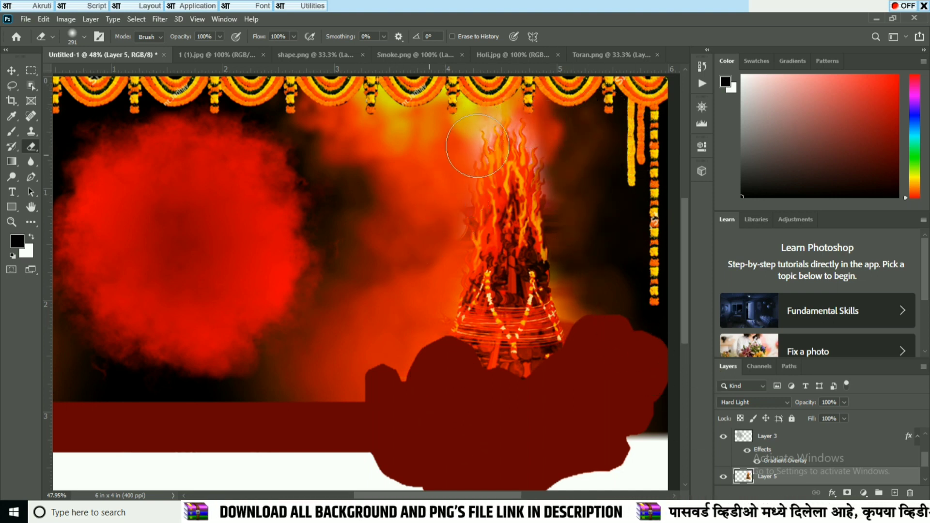
# Step: Enlarge the bonfire layer proportionally to about 2.1 x 3.1 in
pyautogui.press('v')
pyautogui.hotkey('ctrl', '0')
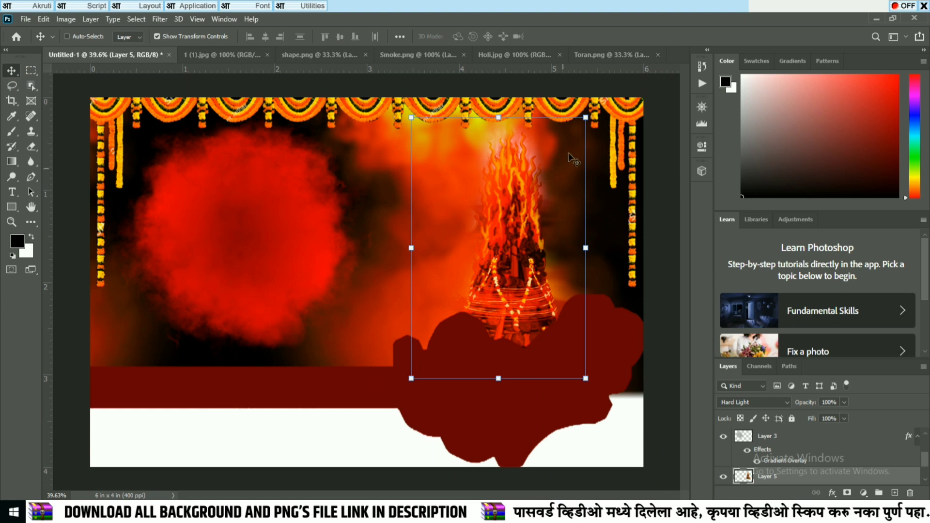
pyautogui.moveTo(586, 117); pyautogui.dragTo(595, 102)
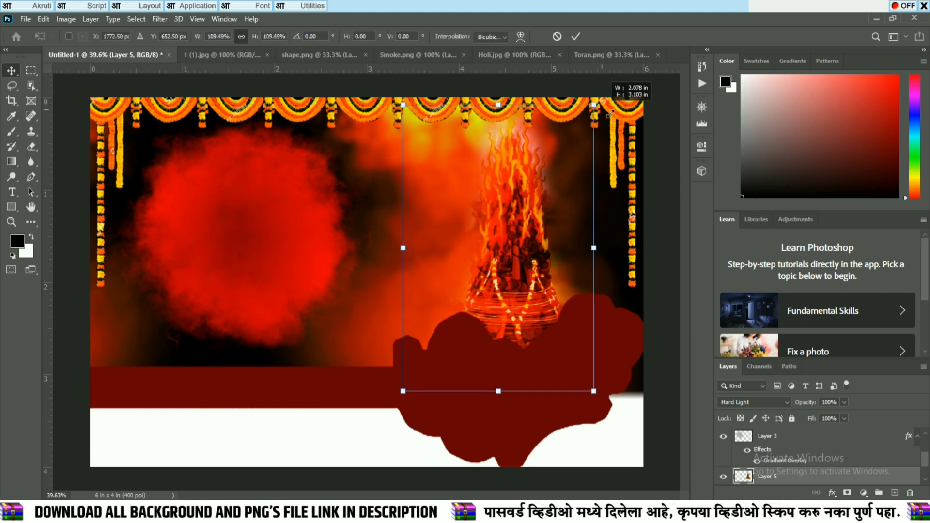
pyautogui.press('Return')
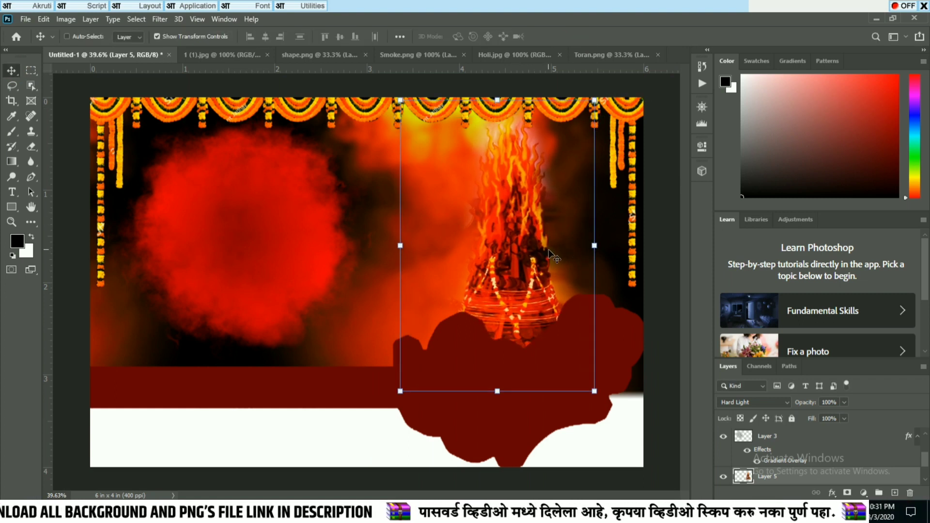
# Step: Reduce the eraser to 165 px and clean up leftover edges around the bonfire
pyautogui.press('e')
pyautogui.rightClick(414, 167)
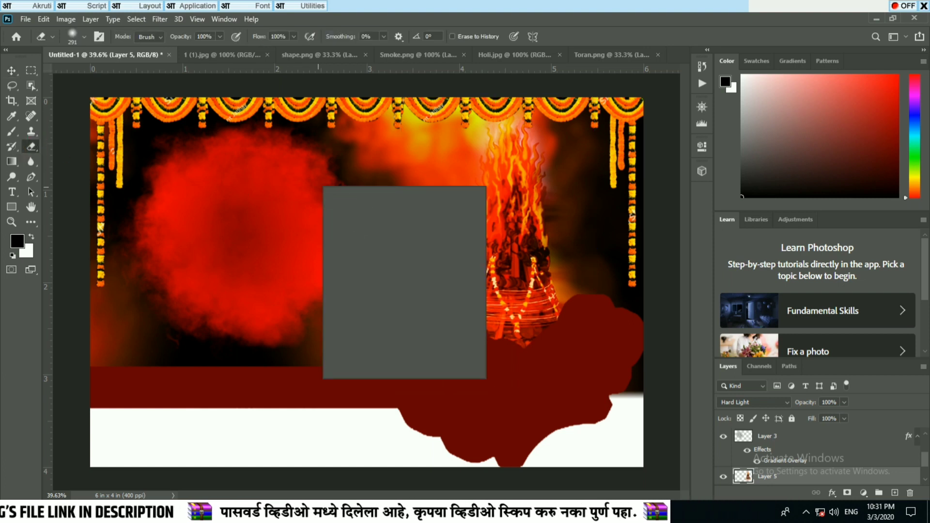
pyautogui.click(415, 168)
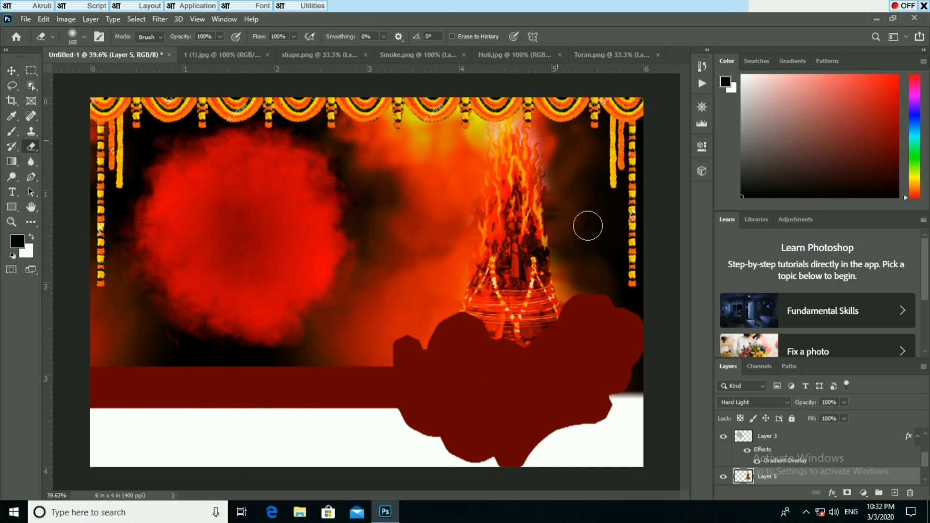
# Step: Widen the bonfire layer to about 2.4 in and nudge it slightly up and to the left above the dark red shape
pyautogui.press('v')
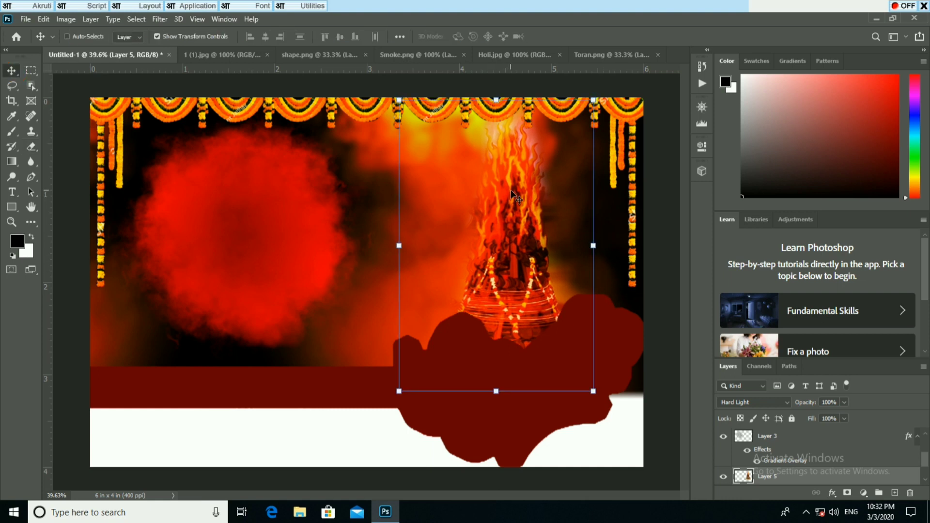
pyautogui.moveTo(605, 232); pyautogui.dragTo(617, 249)
pyautogui.click(558, 37)
pyautogui.click(604, 232)
pyautogui.click(576, 36)
pyautogui.moveTo(571, 213); pyautogui.dragTo(563, 210)
pyautogui.moveTo(613, 250); pyautogui.dragTo(619, 249)
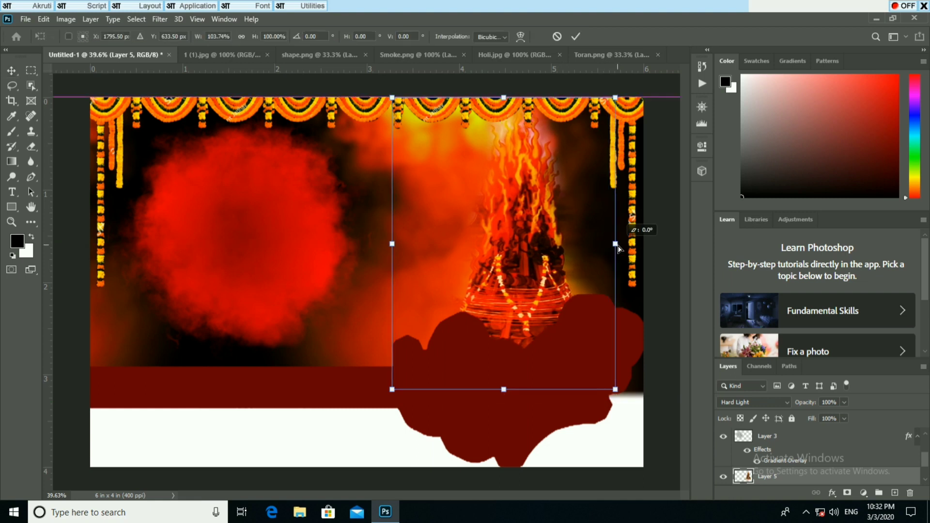
pyautogui.press('Return')
pyautogui.moveTo(531, 205); pyautogui.dragTo(528, 197)
# Step: Select the red smoke layer and close all the source image documents, keeping only the banner open
pyautogui.rightClick(282, 184)
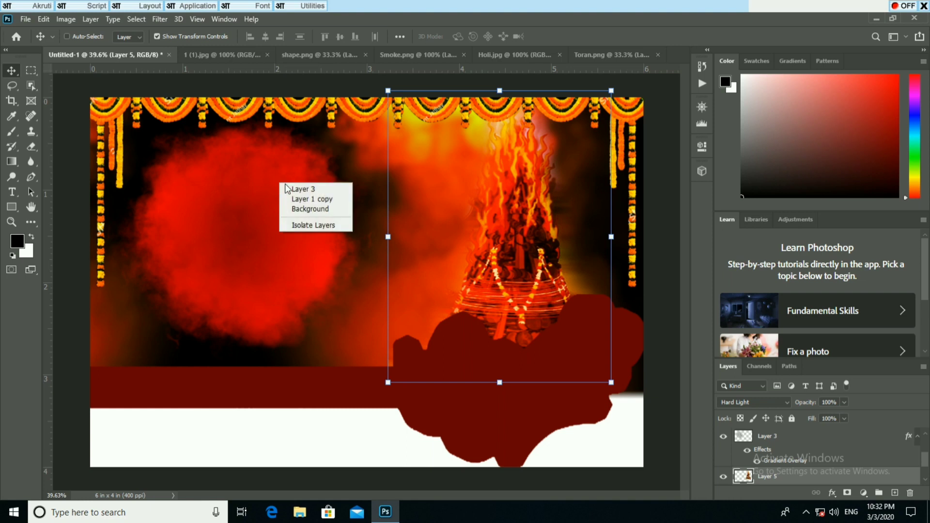
pyautogui.click(290, 192)
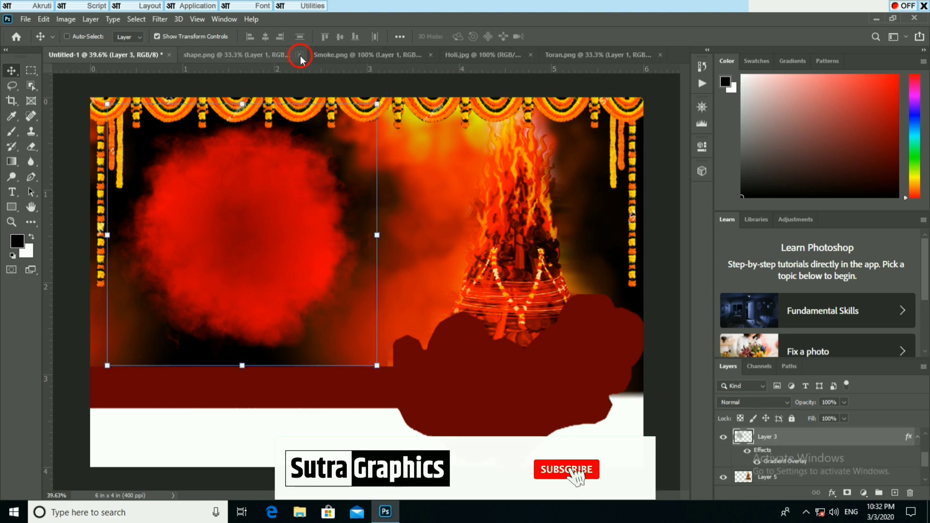
pyautogui.click(279, 54)
pyautogui.click(301, 55)
pyautogui.click(270, 55)
pyautogui.click(269, 55)
pyautogui.click(298, 55)
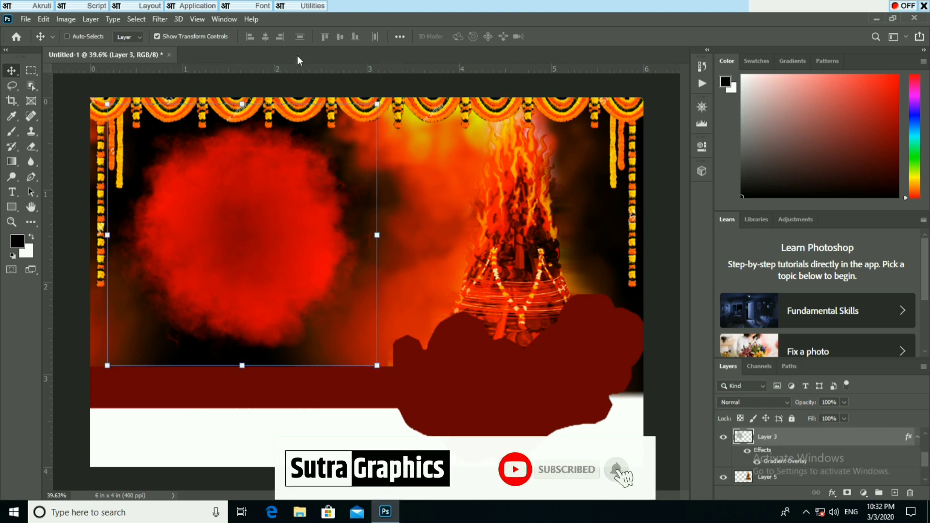
# Step: Open the holi calligraphy PNG from the Holi folder
pyautogui.click(26, 19)
pyautogui.click(48, 40)
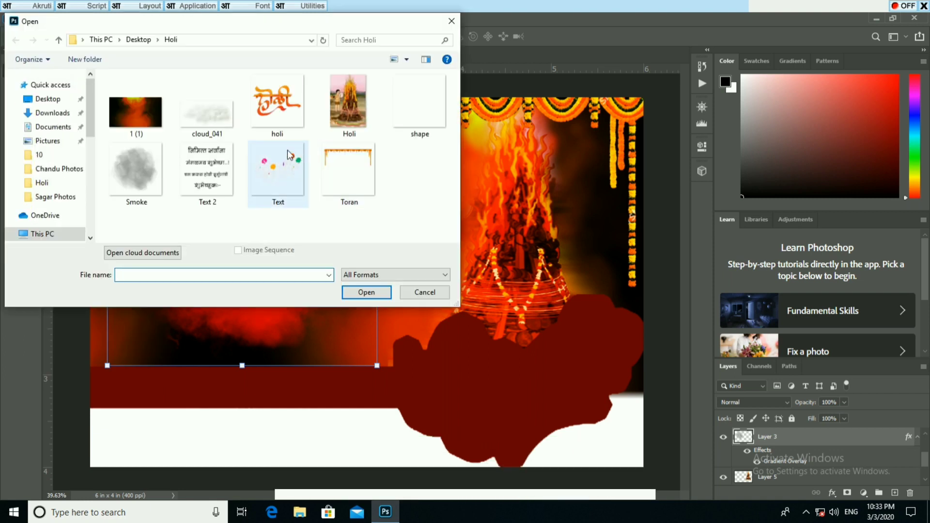
pyautogui.click(277, 105)
pyautogui.click(380, 295)
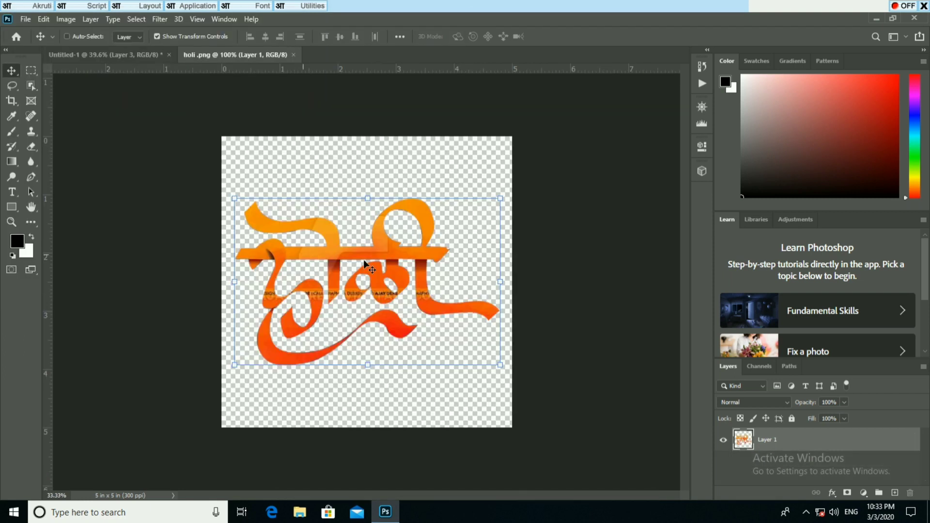
# Step: Bring the holi lettering into the banner, scale it to about 70.67%, and position it over the red smoke
pyautogui.moveTo(147, 49); pyautogui.dragTo(218, 152)
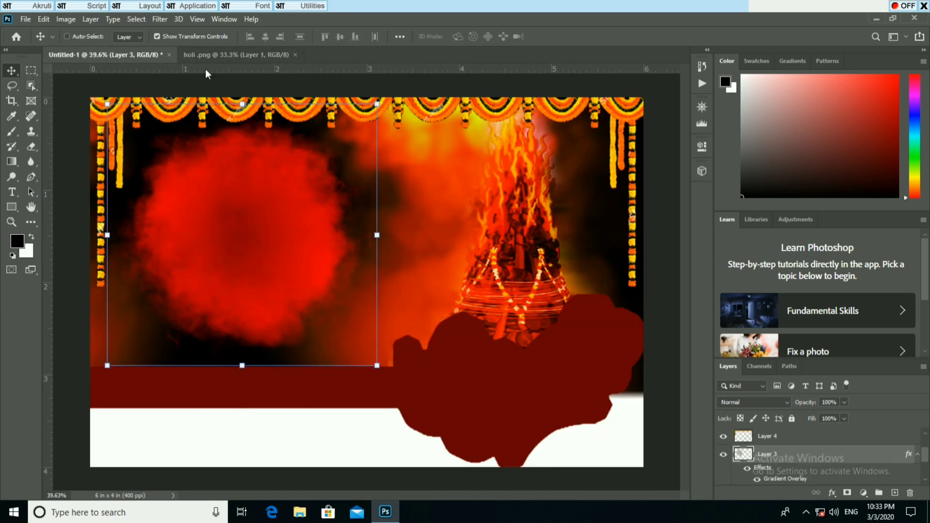
pyautogui.click(236, 55)
pyautogui.moveTo(276, 170); pyautogui.dragTo(360, 174)
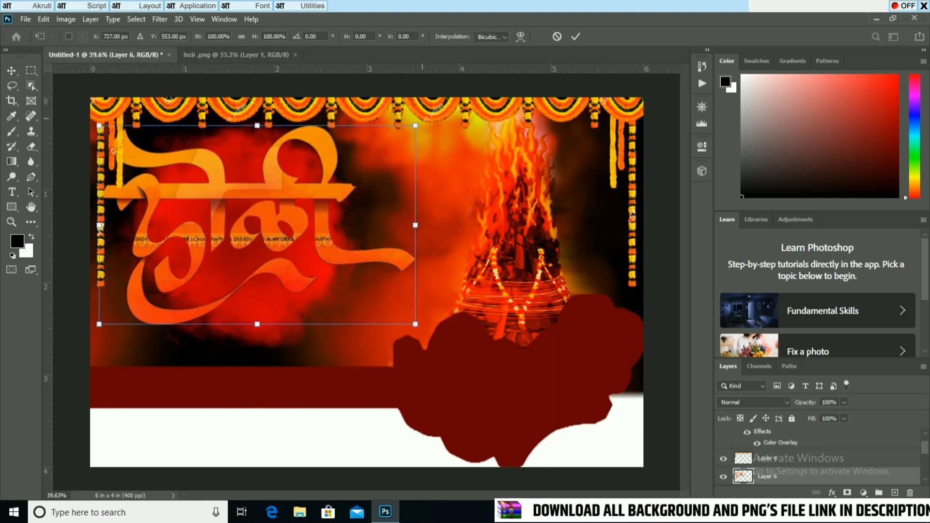
pyautogui.moveTo(415, 126); pyautogui.dragTo(367, 154)
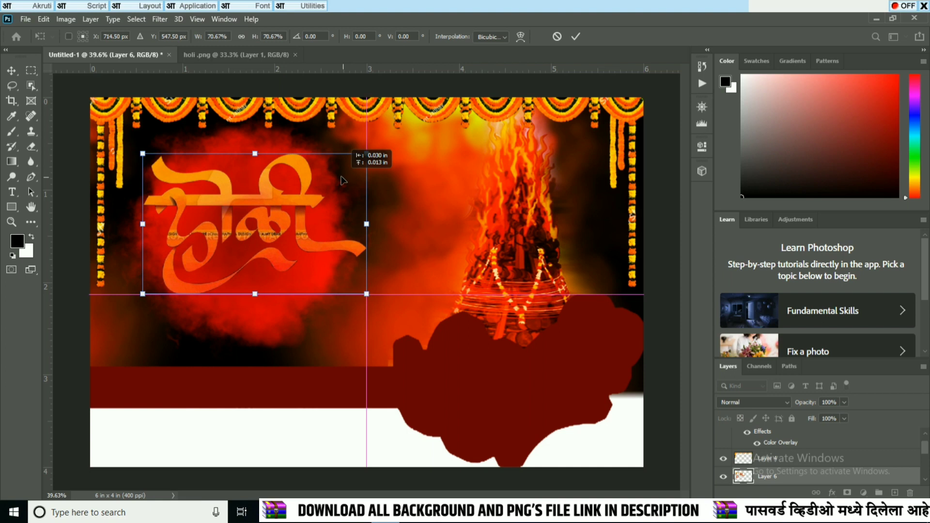
pyautogui.click(574, 37)
# Step: Apply a white (ffffff) Color Overlay to the holi lettering layer
pyautogui.scroll(3, 229, 190)
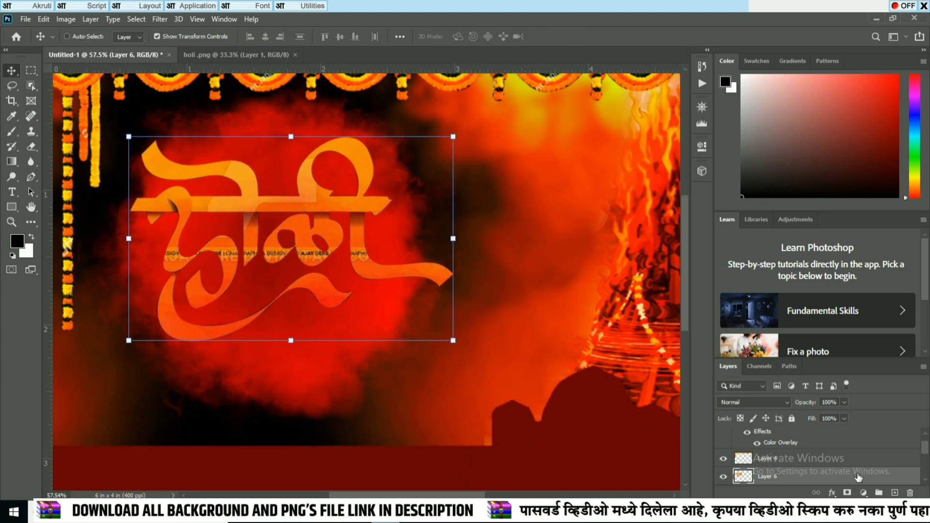
pyautogui.doubleClick(858, 477)
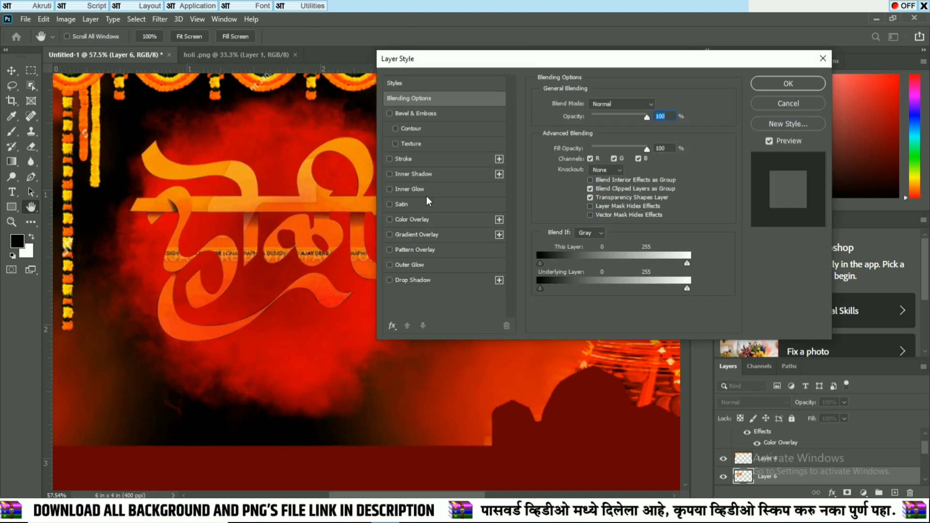
pyautogui.click(421, 219)
pyautogui.click(657, 104)
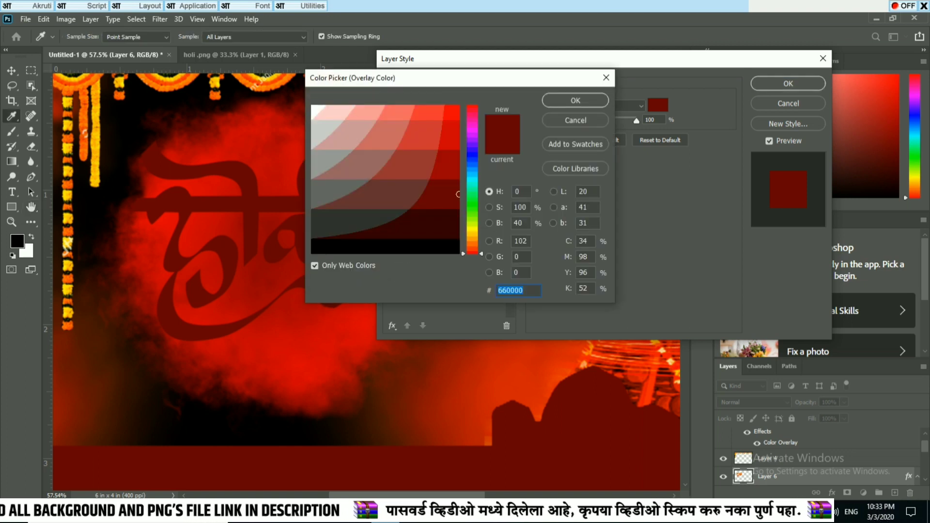
pyautogui.write('ffffff')
pyautogui.press('Return')
# Step: Add a Smooth Inner Bevel to the holi lettering with 334% depth, a larger size and a light grey Multiply shadow colour
pyautogui.click(415, 113)
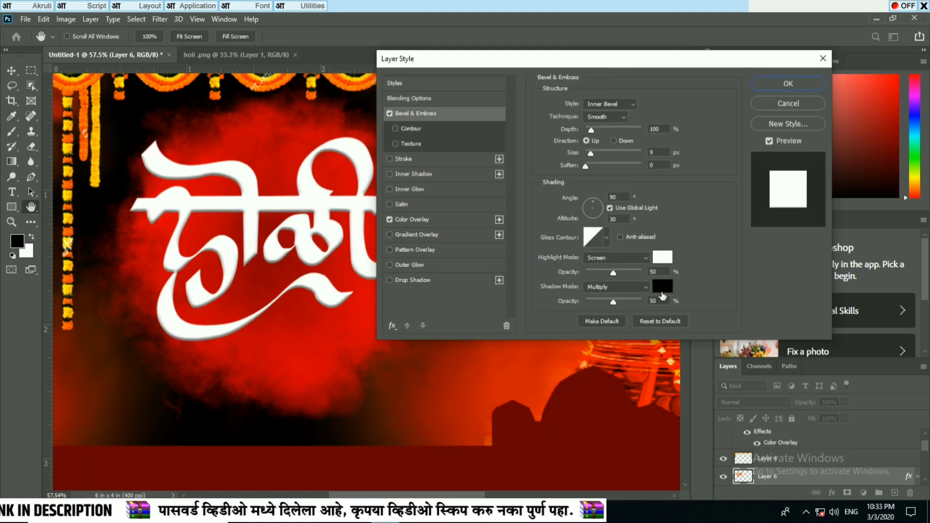
pyautogui.click(663, 292)
pyautogui.click(314, 131)
pyautogui.press('Return')
pyautogui.moveTo(592, 130); pyautogui.dragTo(595, 153)
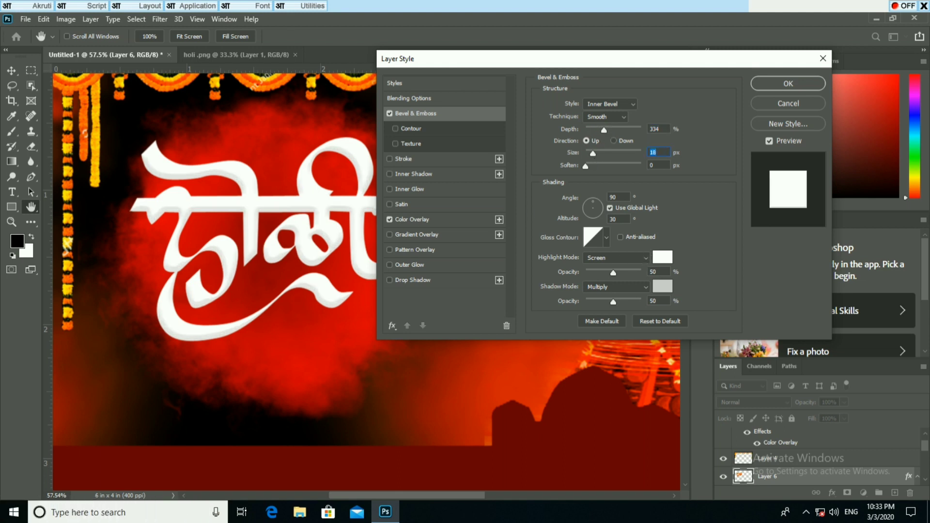
pyautogui.click(788, 83)
# Step: Run the "long 85px 135°" long shadow action on the holi lettering and set the shadow layer's opacity to 30%
pyautogui.click(701, 84)
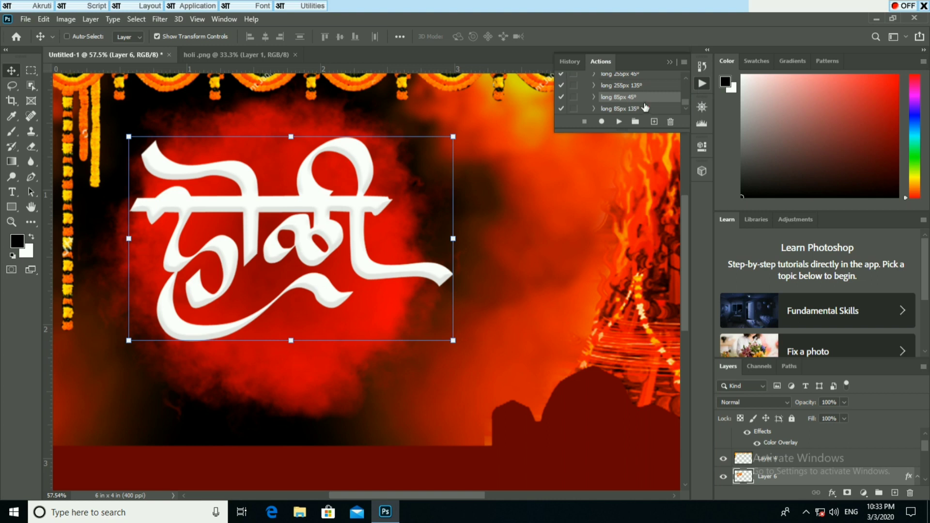
pyautogui.click(620, 121)
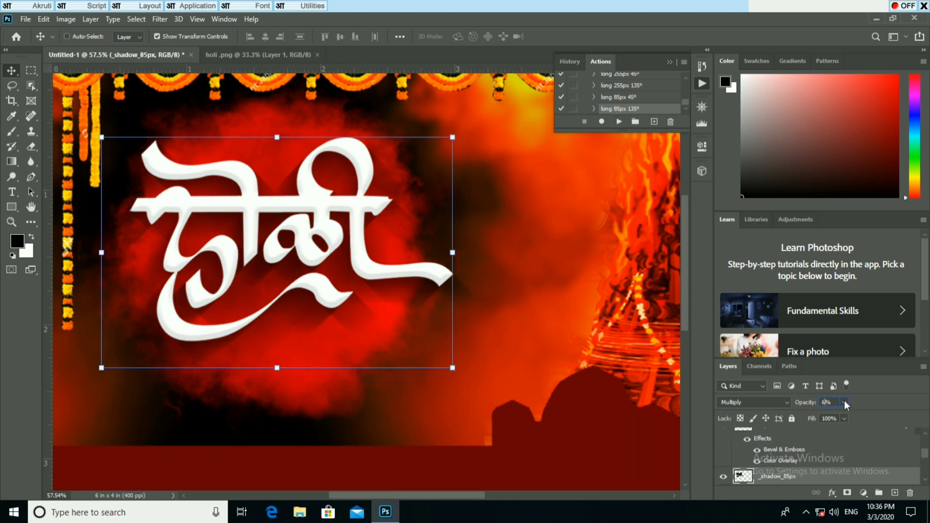
pyautogui.write('30')
pyautogui.press('Return')
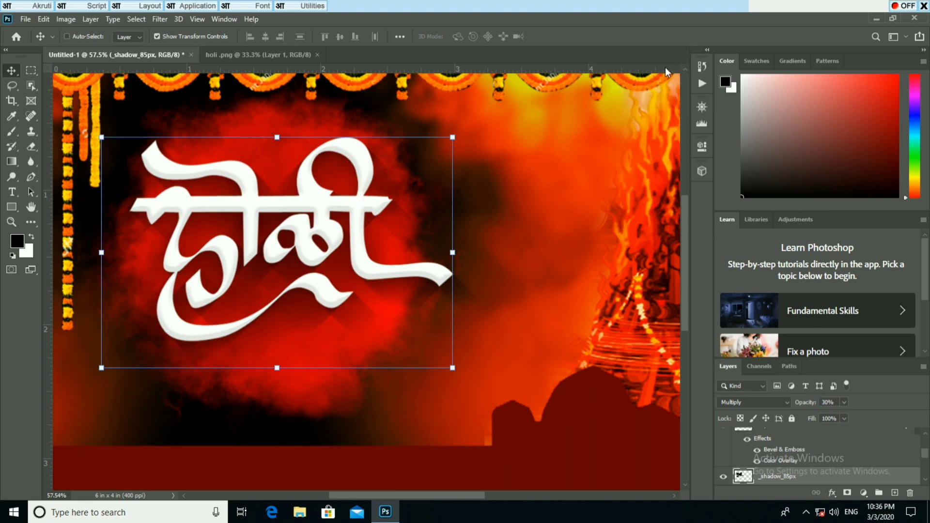
# Step: Select the holi lettering layer above the shadow and open the Text 2 image from the Holi folder
pyautogui.hotkey('ctrl', '0')
pyautogui.hotkey('alt', ']')
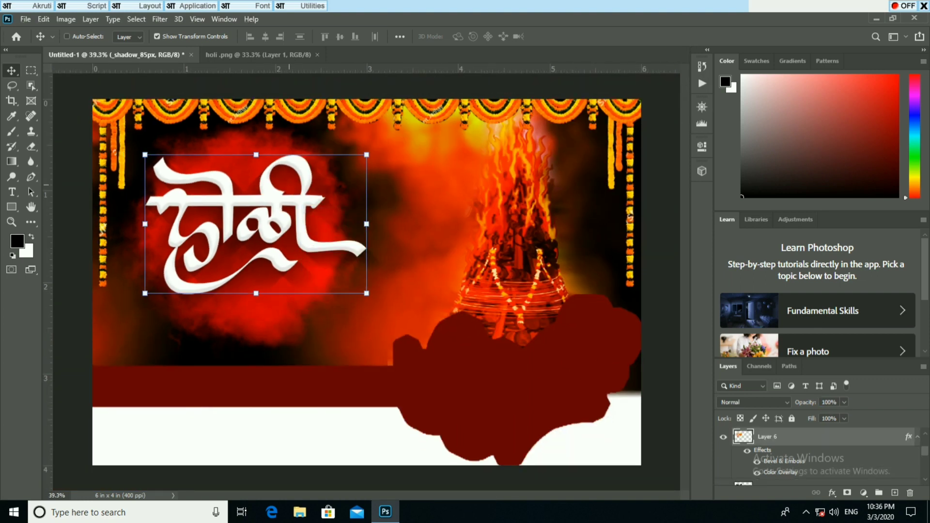
pyautogui.click(26, 18)
pyautogui.click(34, 43)
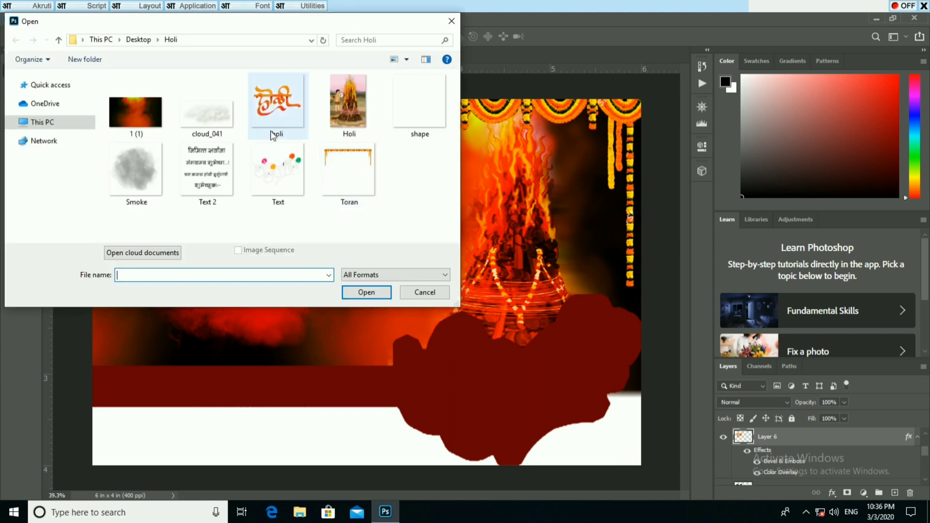
pyautogui.click(207, 172)
pyautogui.click(366, 292)
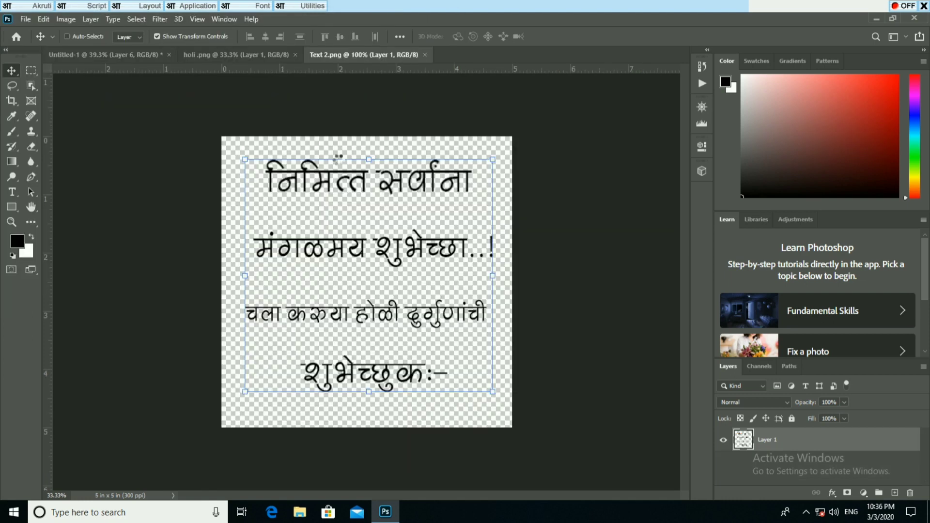
# Step: Marquee-select the lines "निमित्त सर्वांना" and "मंगळमय शुभेच्छा..!" one at a time in Text 2 and bring each into the banner
pyautogui.click(31, 71)
pyautogui.click(83, 71)
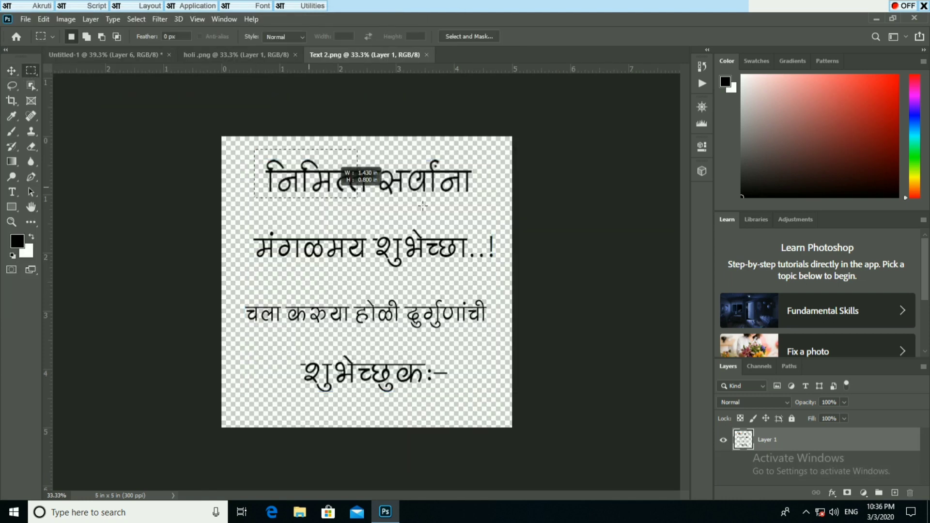
pyautogui.moveTo(371, 177); pyautogui.dragTo(229, 85)
pyautogui.click(330, 55)
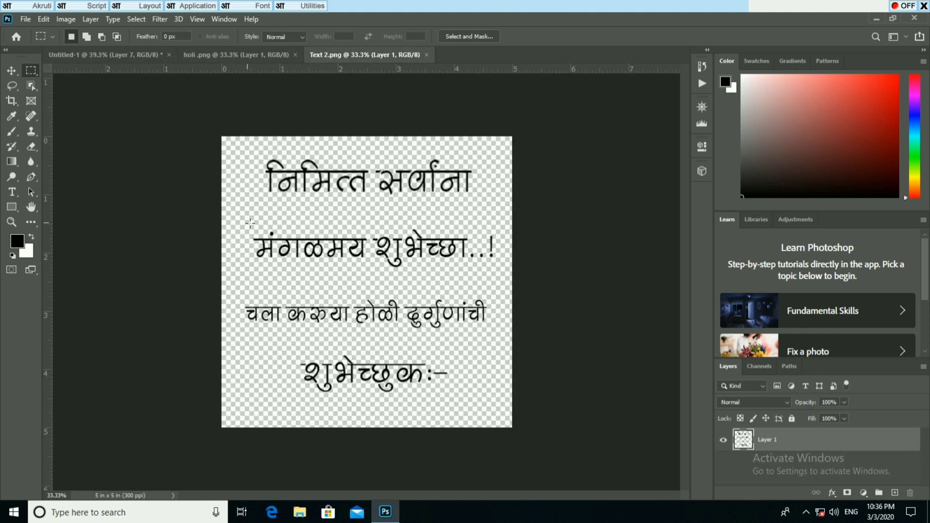
pyautogui.moveTo(407, 262); pyautogui.dragTo(280, 345)
# Step: Bring the lines "चला करुया होळी दुर्गुणांची" and "शुभेच्छुकः-" from Text 2 into the banner as separate layers
pyautogui.click(334, 55)
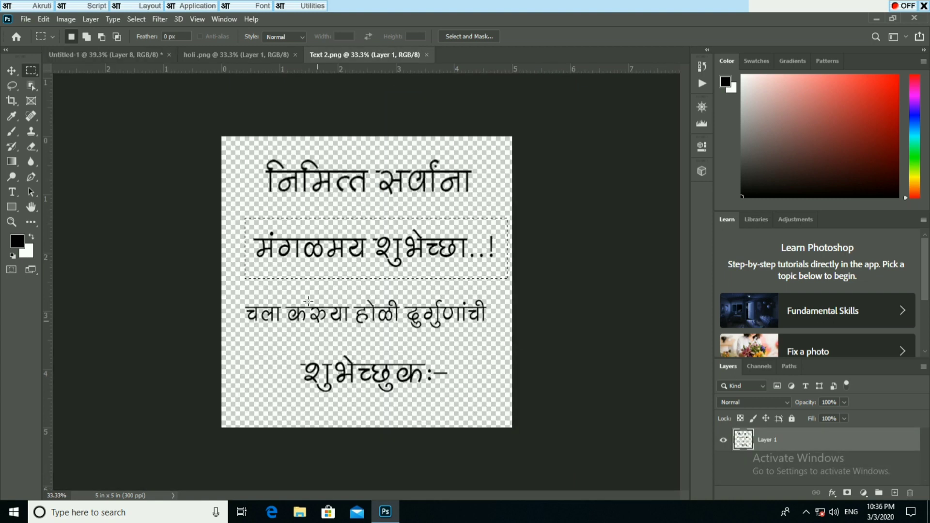
pyautogui.moveTo(364, 313); pyautogui.dragTo(320, 382)
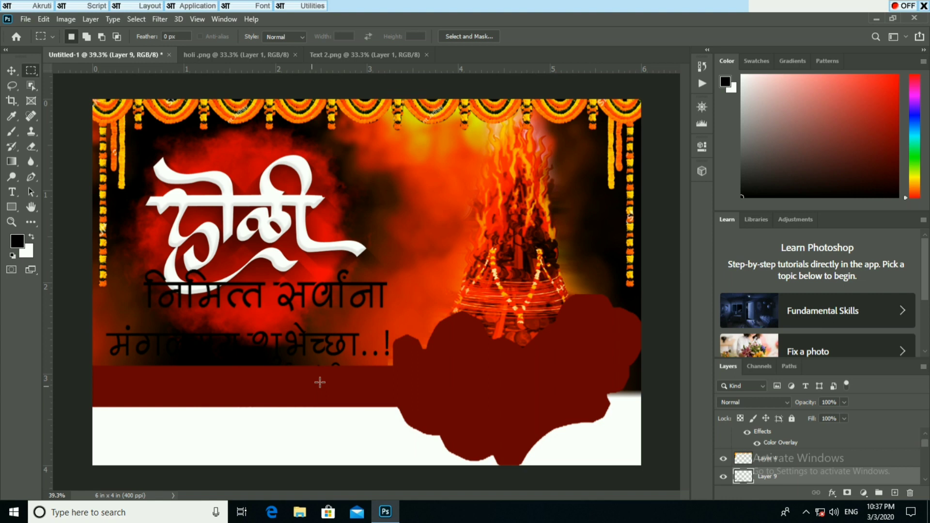
pyautogui.click(404, 55)
pyautogui.moveTo(404, 373); pyautogui.dragTo(146, 426)
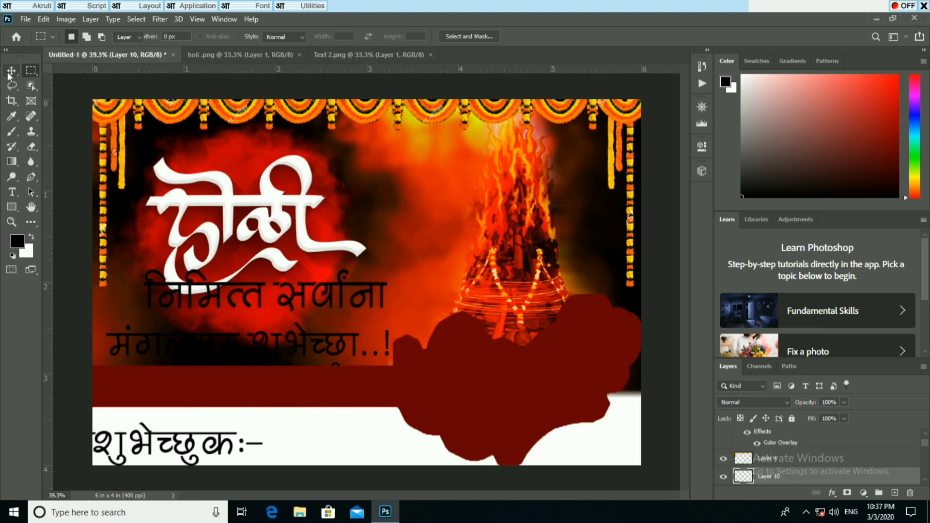
# Step: Scale down the "शुभेच्छुकः-" text and place it at the left end of the banner's white strip
pyautogui.hotkey('ctrl', 't')
pyautogui.moveTo(269, 424); pyautogui.dragTo(231, 431)
pyautogui.click(575, 38)
pyautogui.moveTo(180, 443); pyautogui.dragTo(158, 438)
# Step: Scale down the "निमित्त सर्वांना" line and position it just beneath the holi lettering
pyautogui.rightClick(282, 290)
pyautogui.click(293, 296)
pyautogui.rightClick(292, 292)
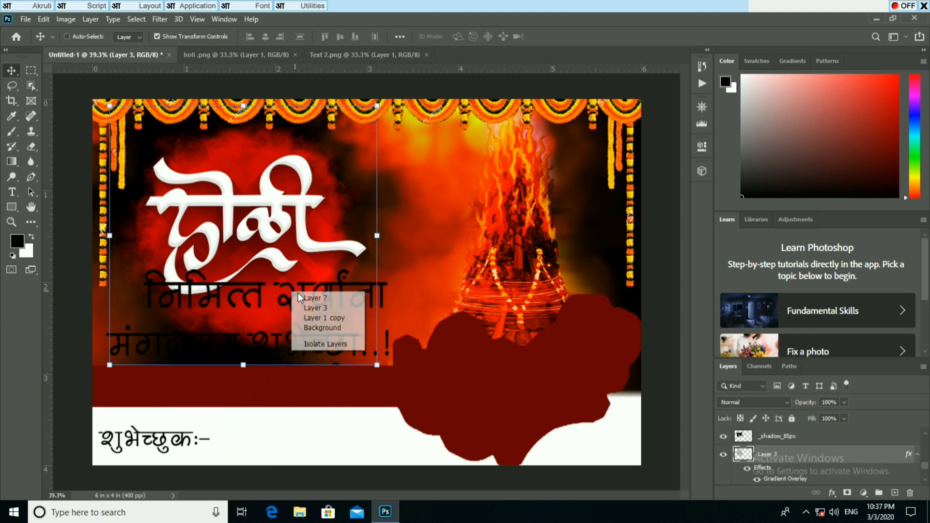
pyautogui.click(307, 298)
pyautogui.moveTo(396, 273); pyautogui.dragTo(365, 245)
pyautogui.click(575, 38)
pyautogui.scroll(5, 264, 301)
pyautogui.moveTo(423, 233); pyautogui.dragTo(402, 237)
pyautogui.click(575, 37)
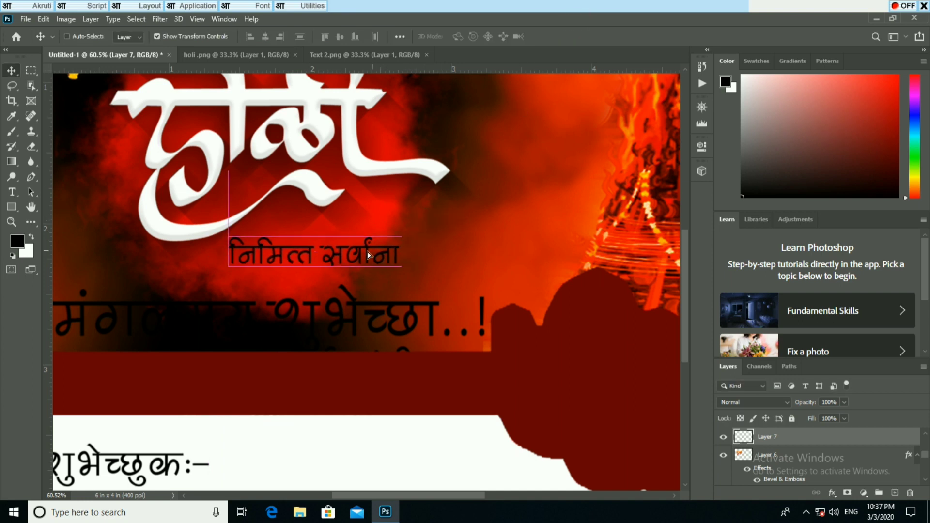
pyautogui.moveTo(374, 304); pyautogui.dragTo(363, 304)
# Step: Scale the "मंगळमय शुभेच्छा..!" line to about 57% and centre it beneath the "निमित्त सर्वांना" line
pyautogui.keyDown('ctrl'); pyautogui.click(351, 304); pyautogui.keyUp('ctrl')
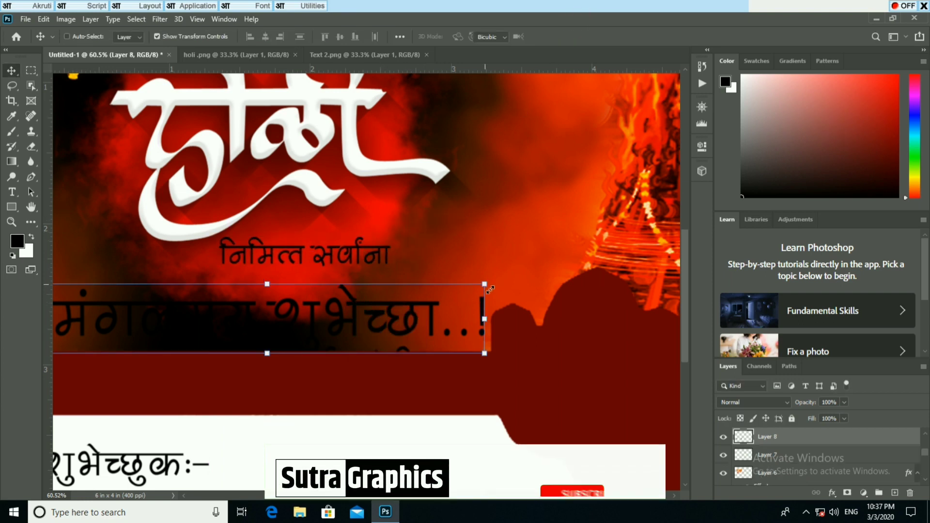
pyautogui.moveTo(485, 284); pyautogui.dragTo(398, 284)
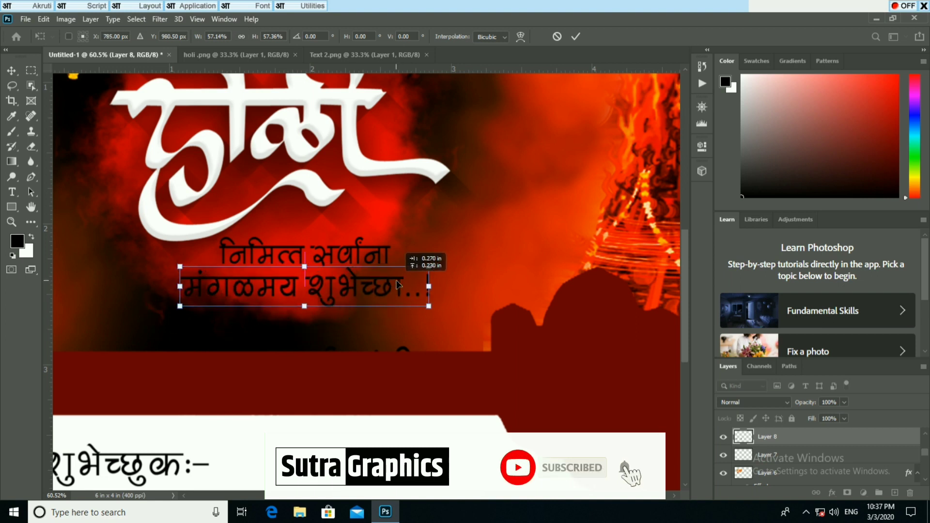
pyautogui.click(575, 39)
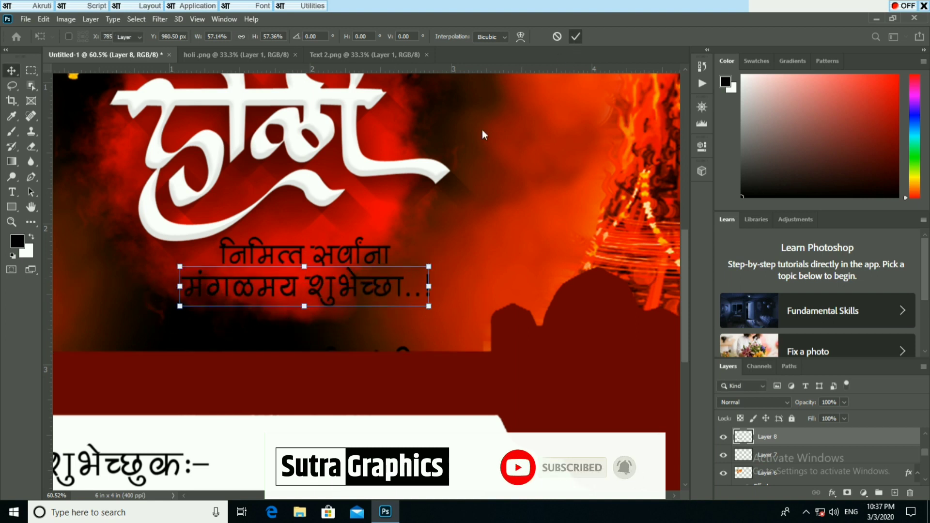
# Step: Apply a white Color Overlay and a 35% Multiply Drop Shadow to the "निमित्त सर्वांना" line
pyautogui.keyDown('ctrl'); pyautogui.click(356, 246); pyautogui.keyUp('ctrl')
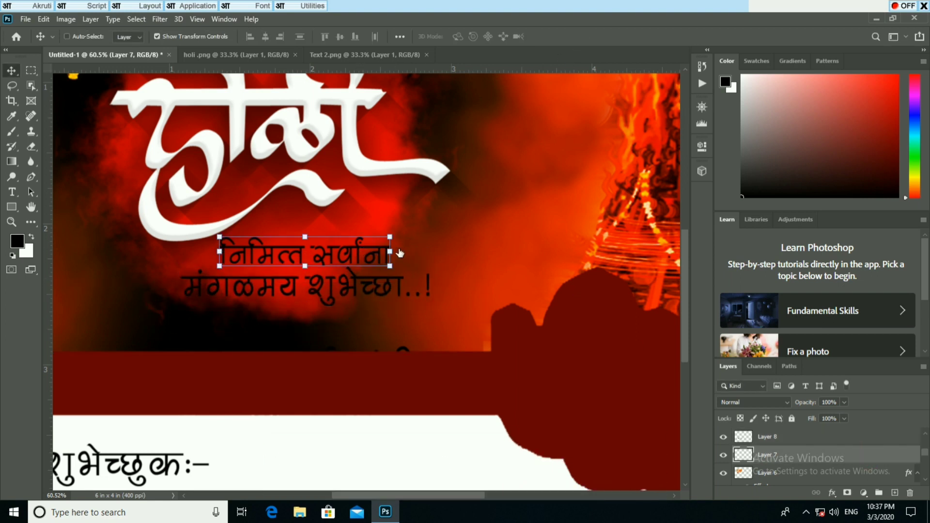
pyautogui.click(423, 220)
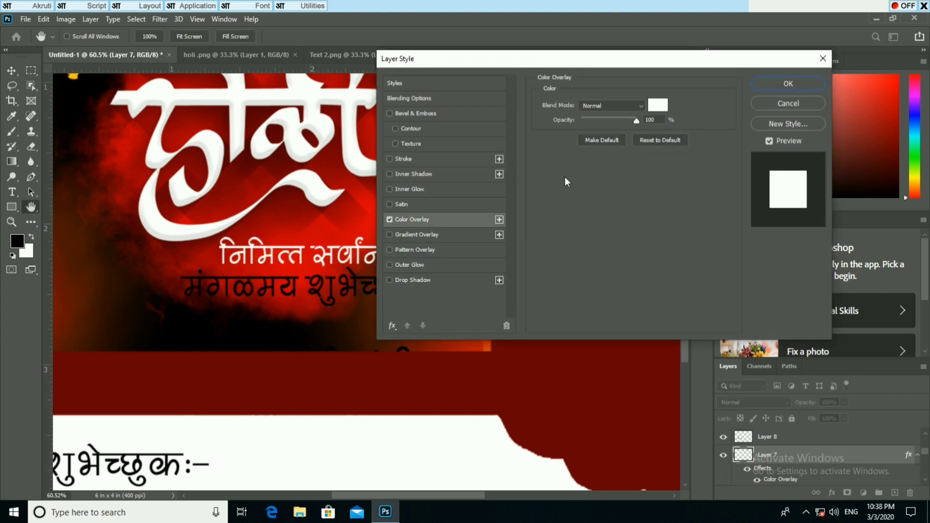
pyautogui.click(412, 279)
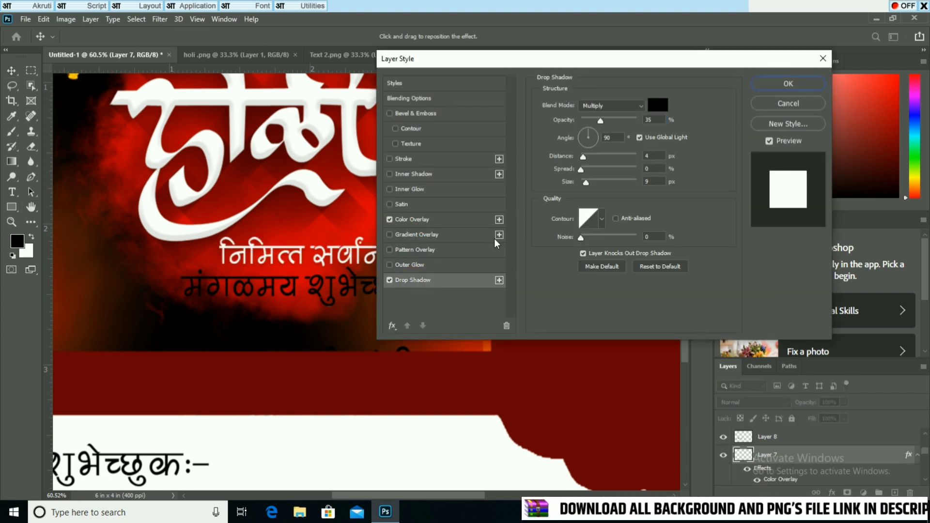
pyautogui.click(772, 85)
pyautogui.scroll(1, 320, 286)
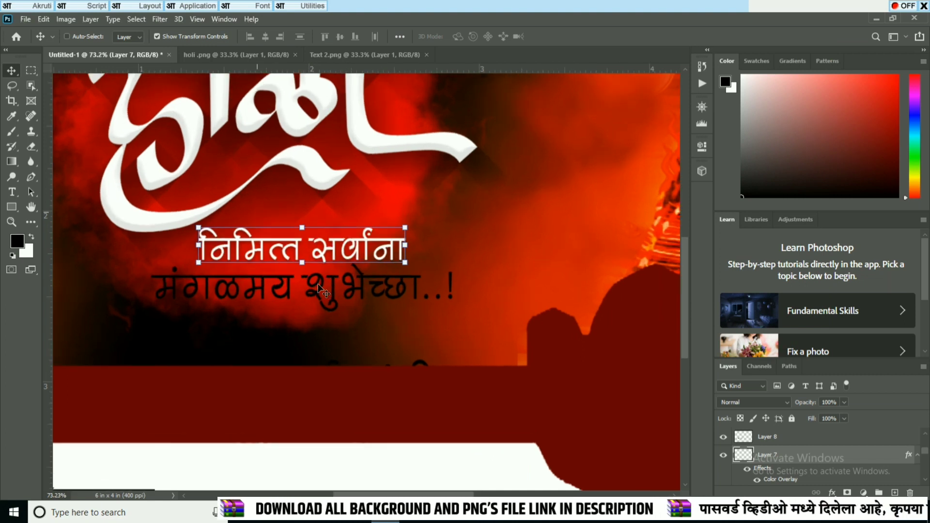
# Step: Apply a yellow (ffcc00) Color Overlay and a 35% Multiply Drop Shadow to the "मंगळमय शुभेच्छा..!" line
pyautogui.rightClick(312, 286)
pyautogui.click(330, 292)
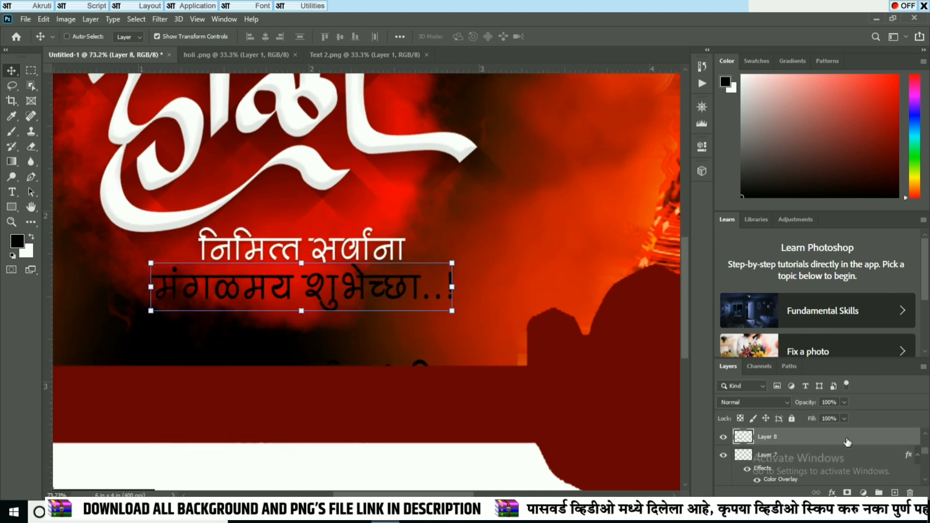
pyautogui.doubleClick(847, 442)
pyautogui.click(415, 219)
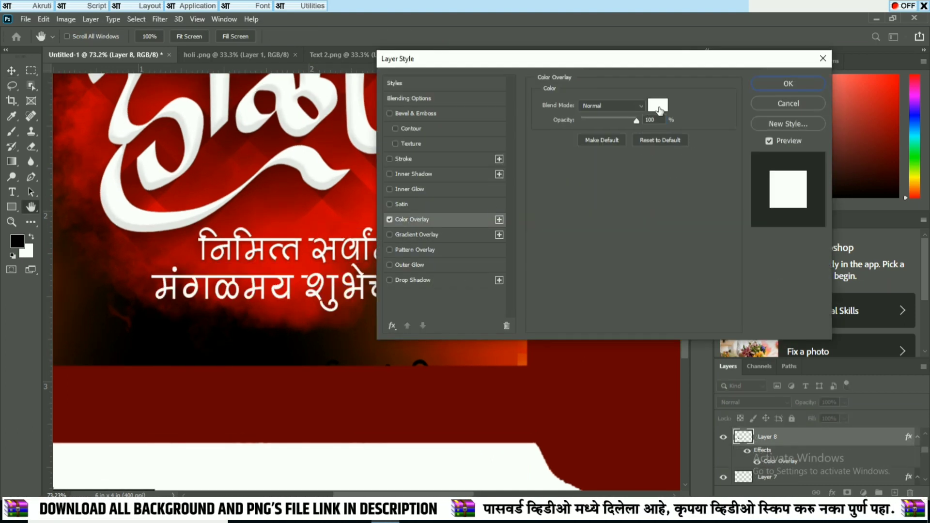
pyautogui.click(658, 105)
pyautogui.click(473, 233)
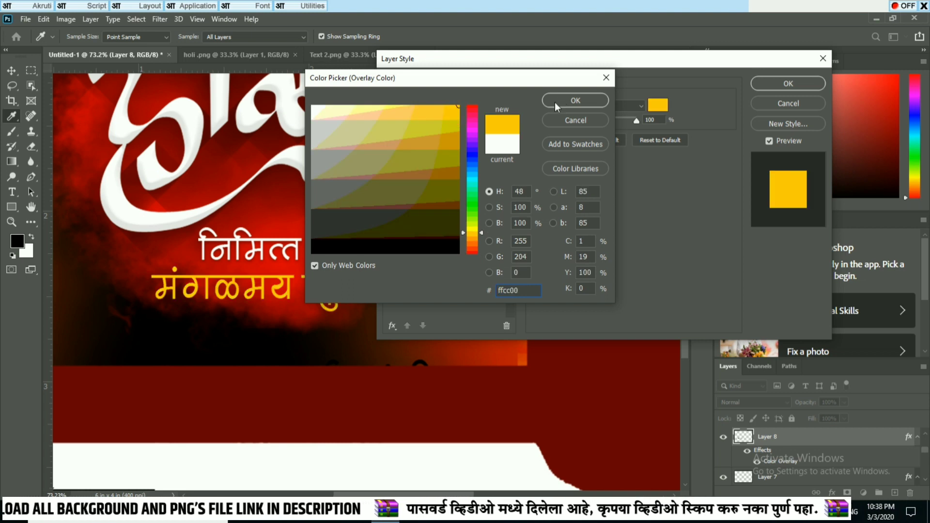
pyautogui.click(556, 103)
pyautogui.click(413, 280)
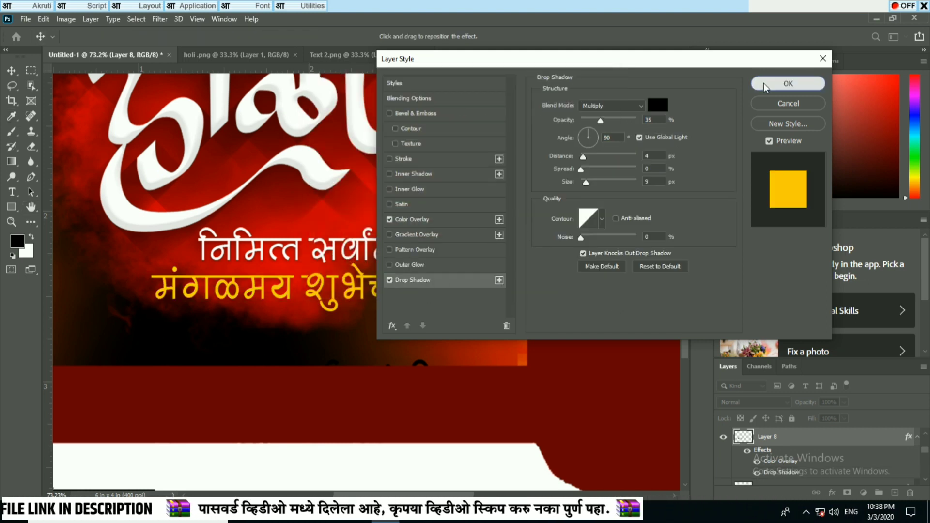
pyautogui.click(789, 84)
# Step: Bring the "चला करुया होळी दुर्गुणांची" layer above the dark red shape, scale it to about 95.19%, and place it on the red band
pyautogui.hotkey('ctrl', '0')
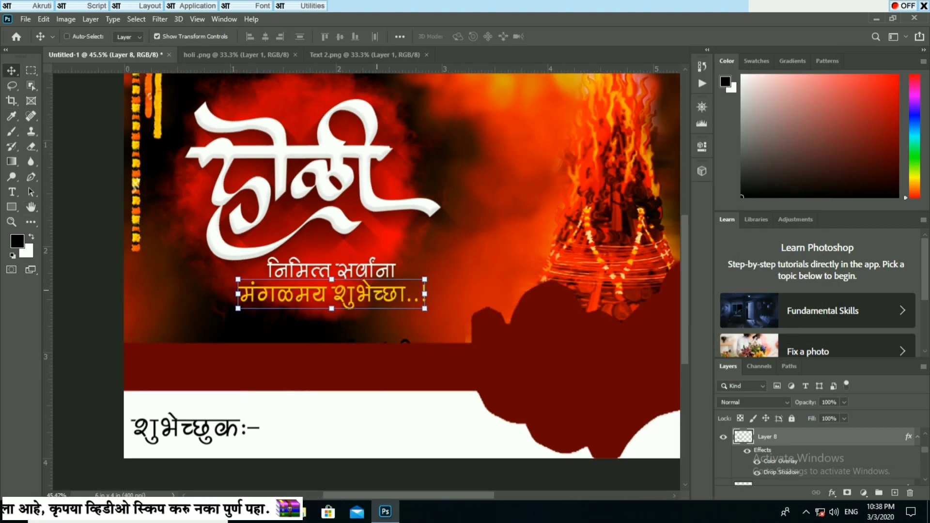
pyautogui.scroll(-2, 380, 283)
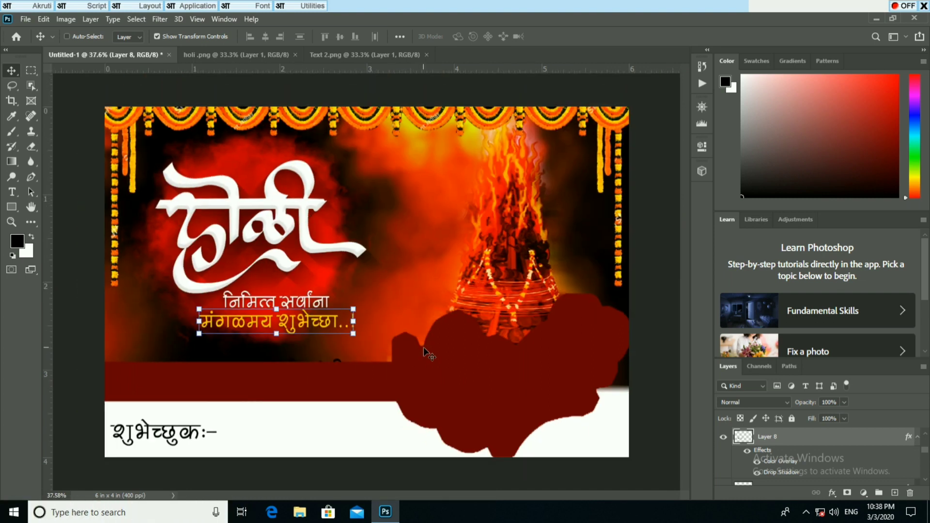
pyautogui.hotkey('ctrl', 'shift', 'alt', 'n')
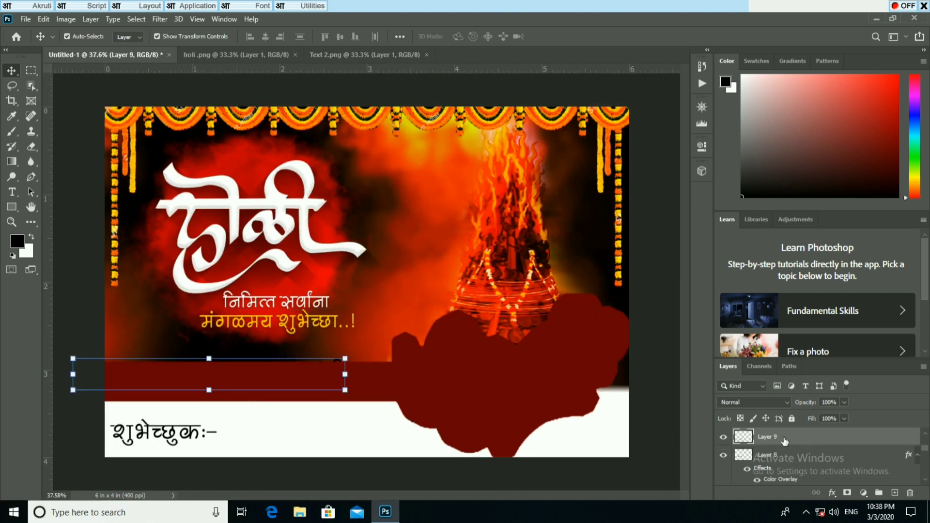
pyautogui.moveTo(284, 380); pyautogui.dragTo(382, 371)
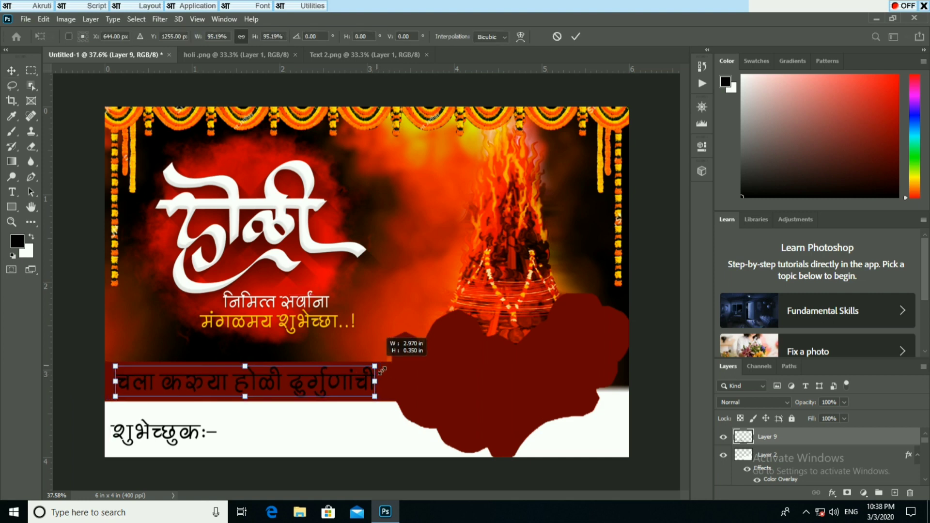
pyautogui.click(576, 37)
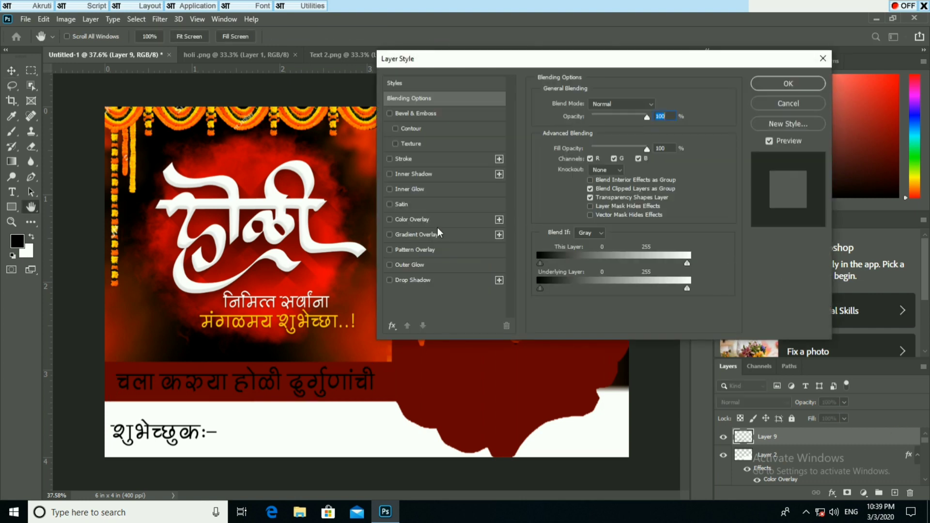
# Step: Apply a white (ffffff) Color Overlay to the "चला करुया होळी दुर्गुणांची" line
pyautogui.click(452, 219)
pyautogui.click(658, 105)
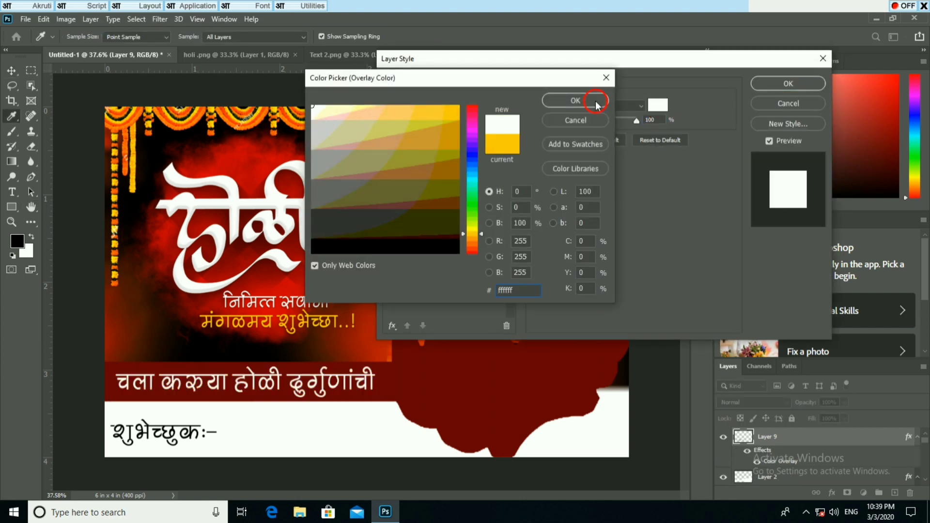
pyautogui.click(597, 104)
pyautogui.click(788, 83)
# Step: Select the dark red shape's layer and open the Text image from the Holi folder
pyautogui.click(475, 403)
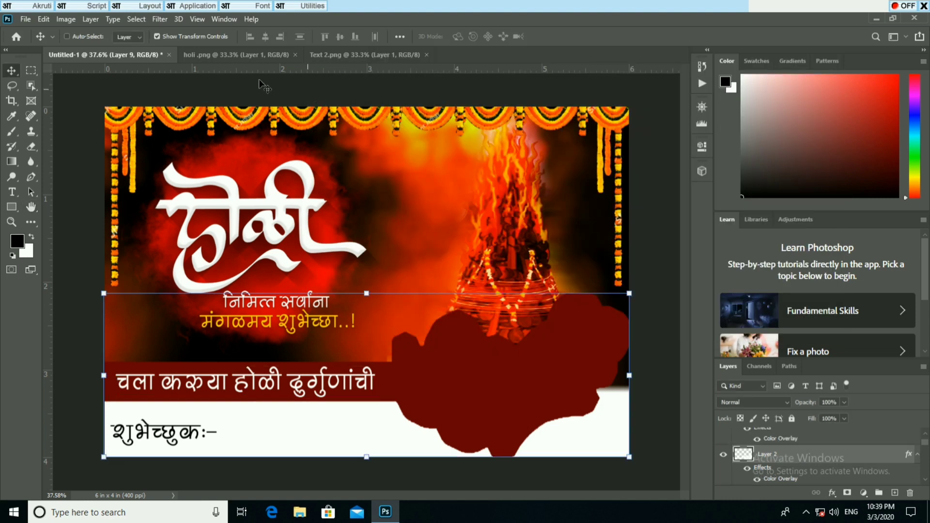
pyautogui.click(25, 20)
pyautogui.click(36, 40)
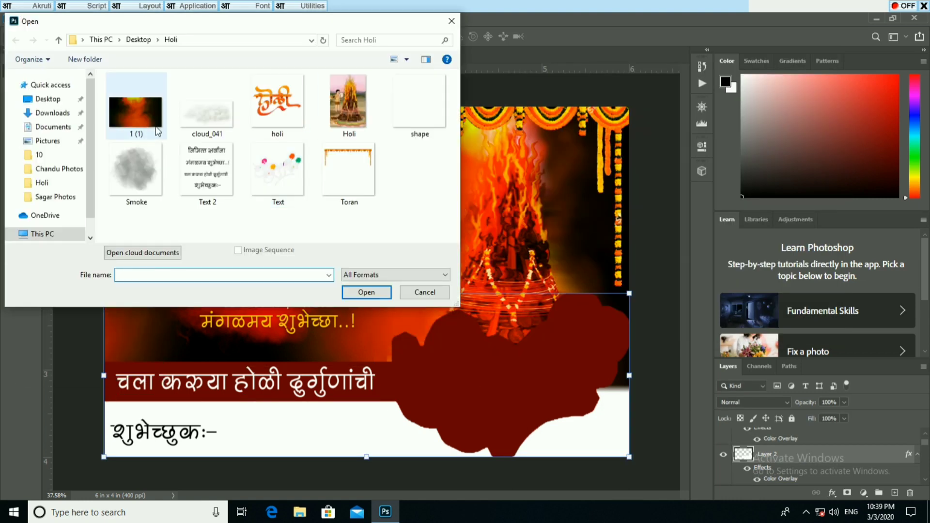
pyautogui.click(276, 181)
pyautogui.click(365, 290)
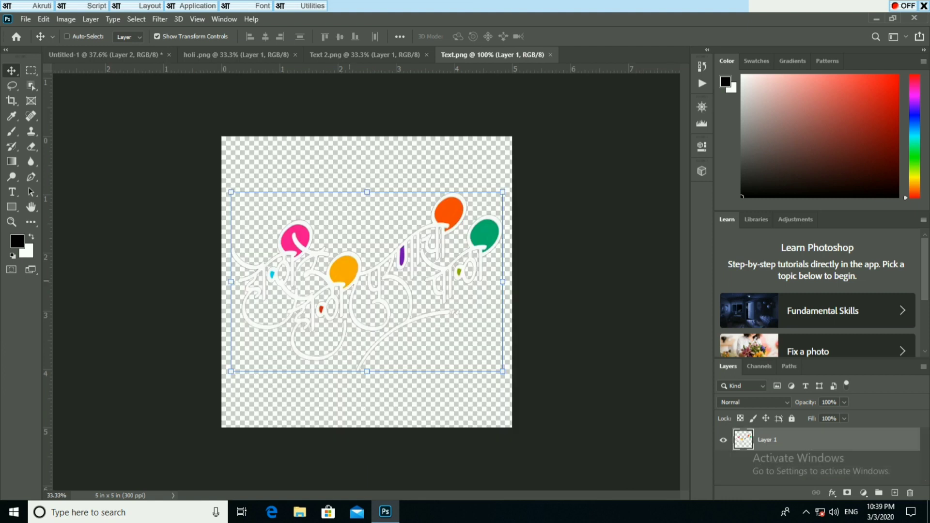
# Step: Copy the colourful calligraphy from Text.png into the banner, scale it to about 74.52%, and place it on the dark red shape
pyautogui.moveTo(220, 158); pyautogui.dragTo(466, 354)
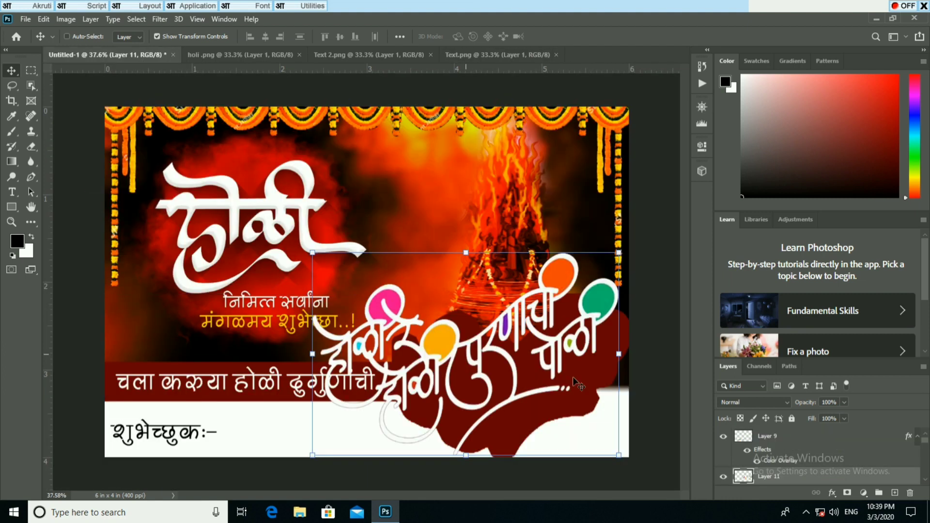
pyautogui.moveTo(626, 262); pyautogui.dragTo(592, 290)
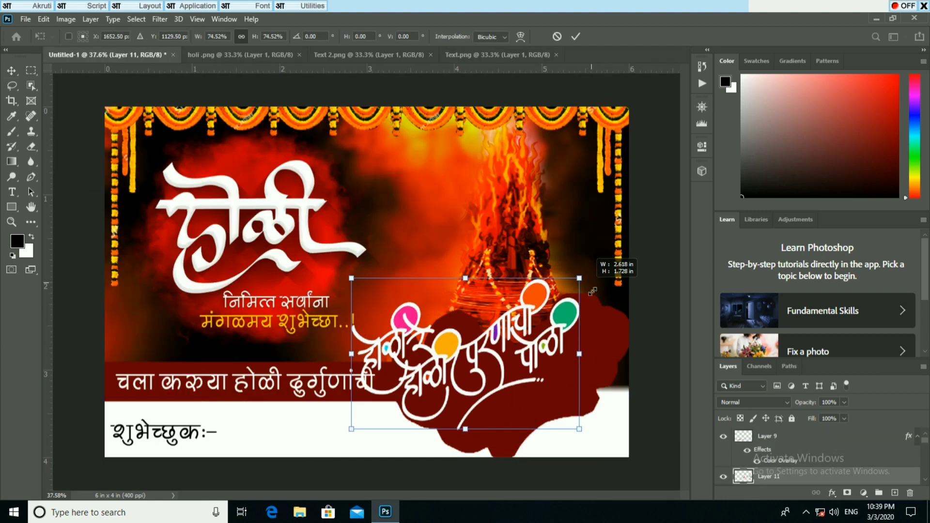
pyautogui.click(576, 38)
pyautogui.moveTo(513, 344); pyautogui.dragTo(496, 315)
# Step: Apply a black Multiply Drop Shadow to the calligraphy with 100% opacity, 10 px distance, 0% spread and 0 px size
pyautogui.scroll(3, 529, 369)
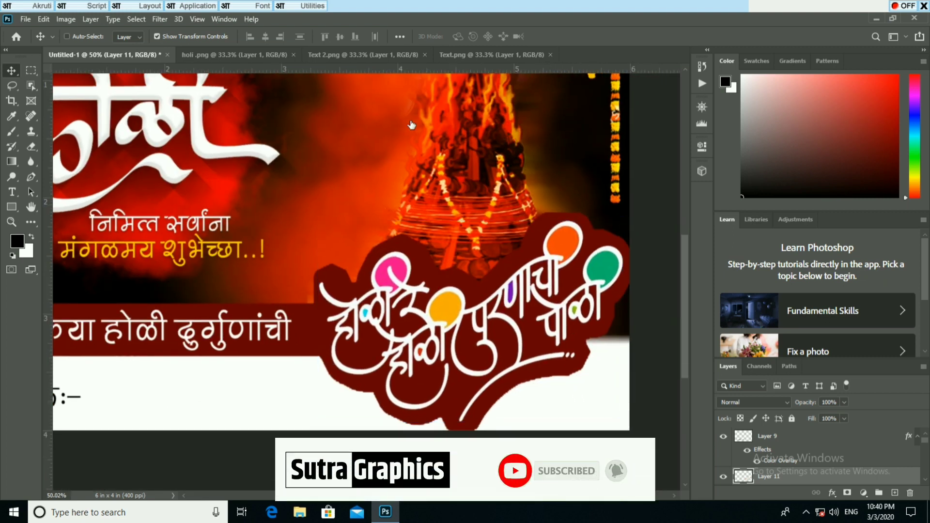
pyautogui.click(426, 279)
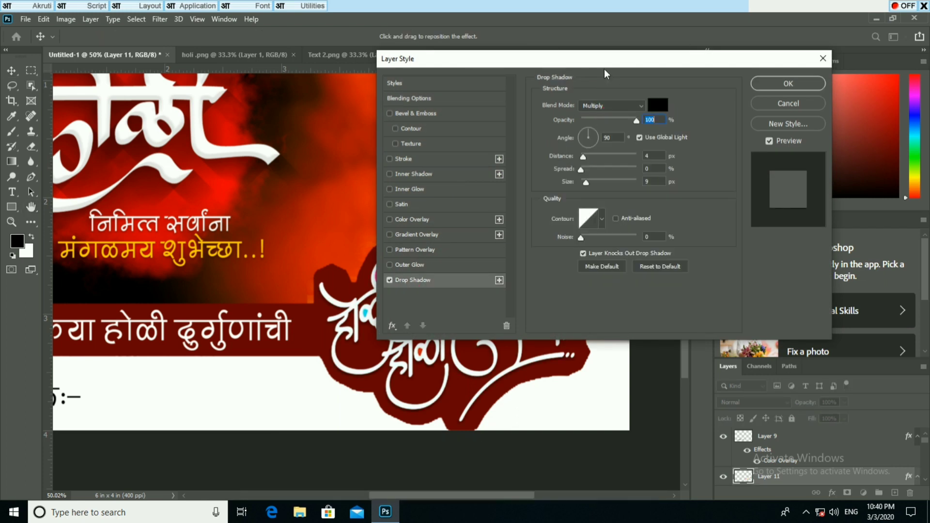
pyautogui.moveTo(606, 60); pyautogui.dragTo(700, 61)
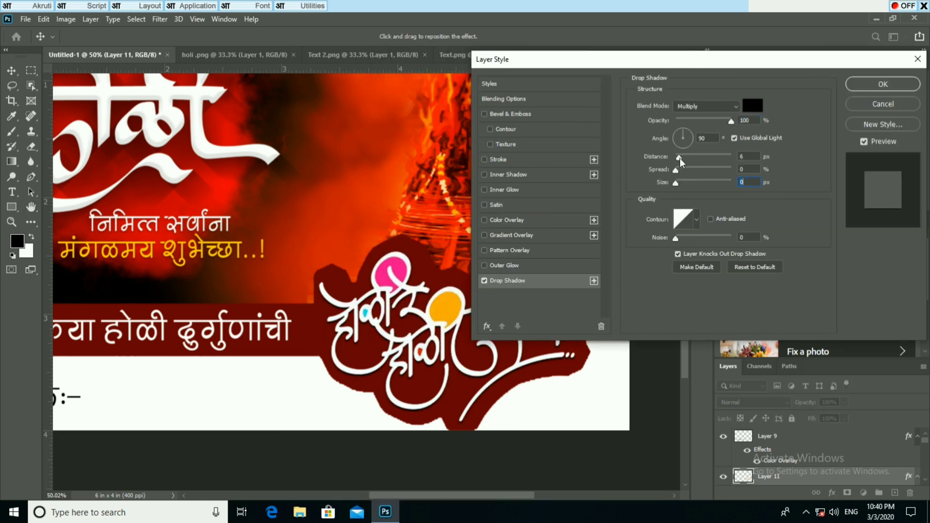
pyautogui.moveTo(680, 158); pyautogui.dragTo(682, 159)
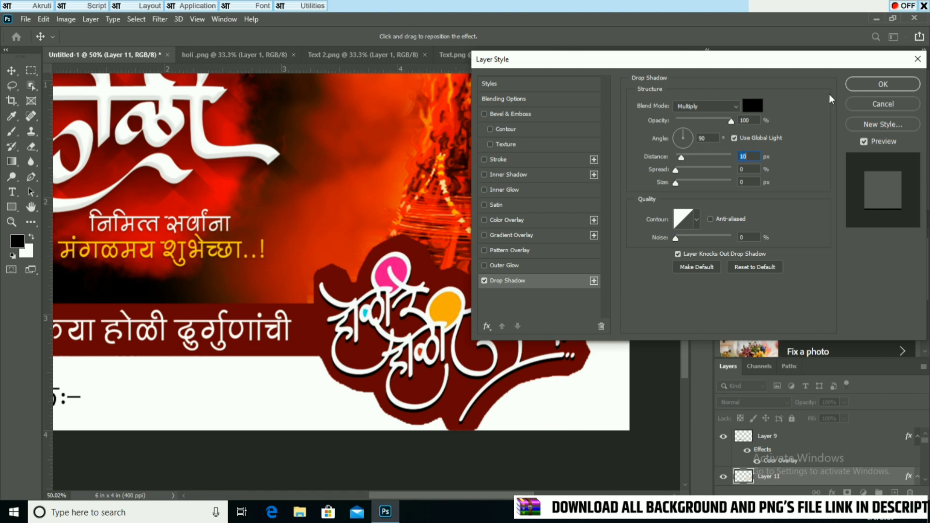
pyautogui.click(883, 84)
# Step: Select the fire background layer and apply Levels with the black input level set to 8
pyautogui.hotkey('ctrl', '0')
pyautogui.rightClick(392, 249)
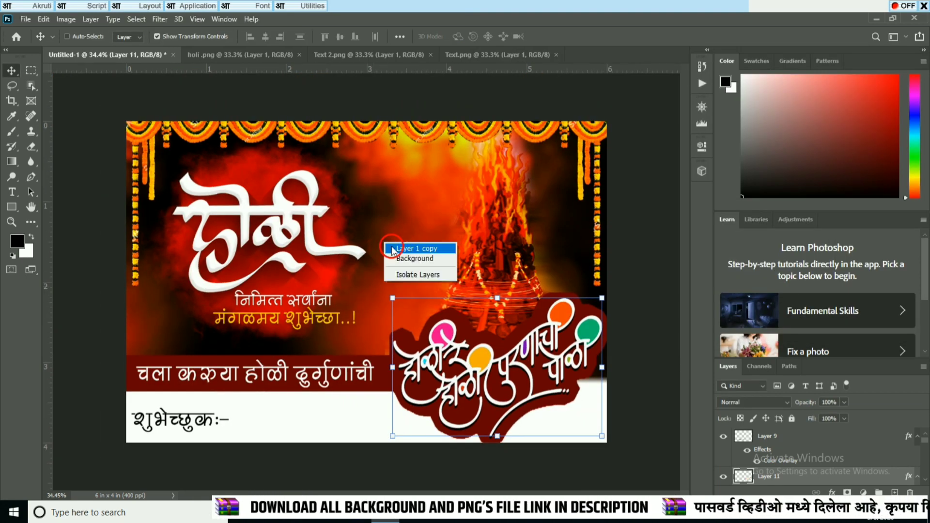
pyautogui.click(394, 250)
pyautogui.click(67, 20)
pyautogui.moveTo(164, 49)
pyautogui.click(216, 48)
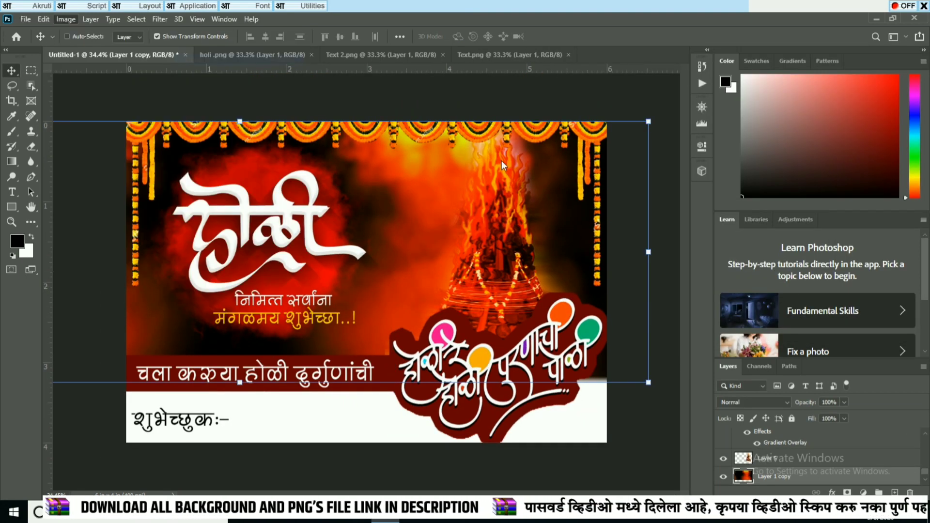
pyautogui.moveTo(569, 211); pyautogui.dragTo(567, 210)
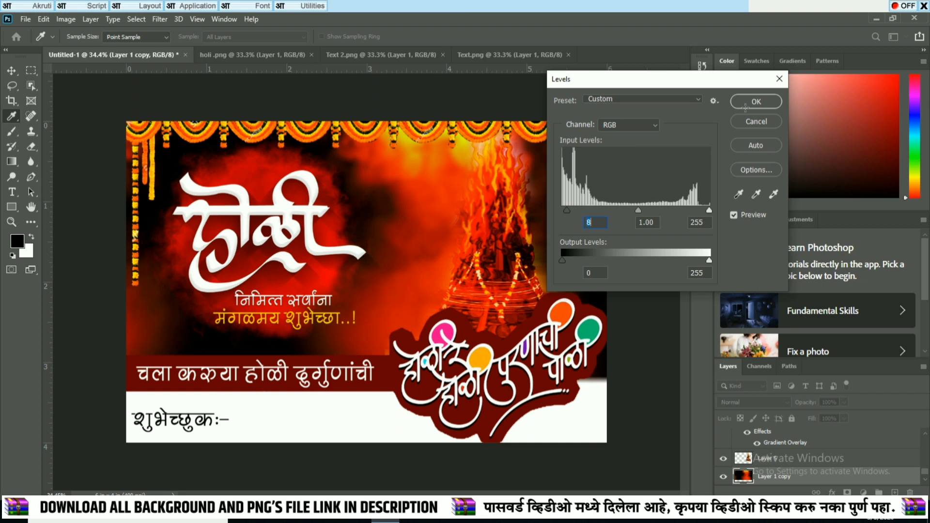
pyautogui.click(746, 106)
# Step: Select the होळी lettering, both greeting lines below it and the red smoke together, shift them slightly down, and scale them to about 107.04%
pyautogui.scroll(1, 407, 199)
pyautogui.rightClick(280, 203)
pyautogui.click(283, 209)
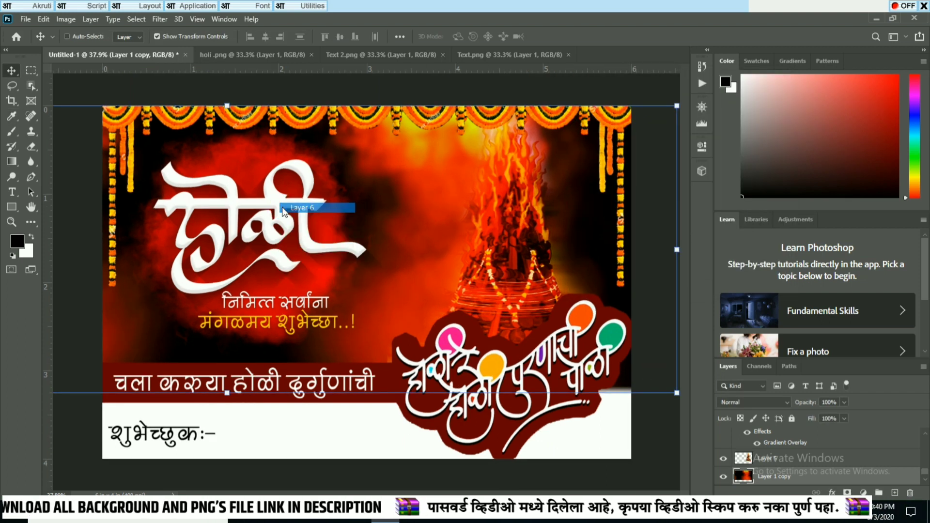
pyautogui.rightClick(284, 204)
pyautogui.keyDown('ctrl'); pyautogui.click(289, 303); pyautogui.keyUp('ctrl')
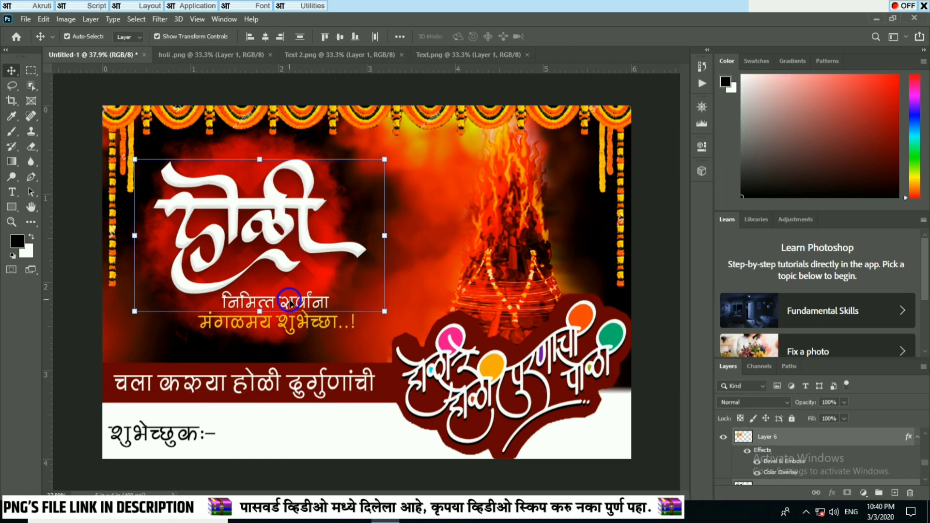
pyautogui.rightClick(294, 316)
pyautogui.press('Escape')
pyautogui.rightClick(304, 305)
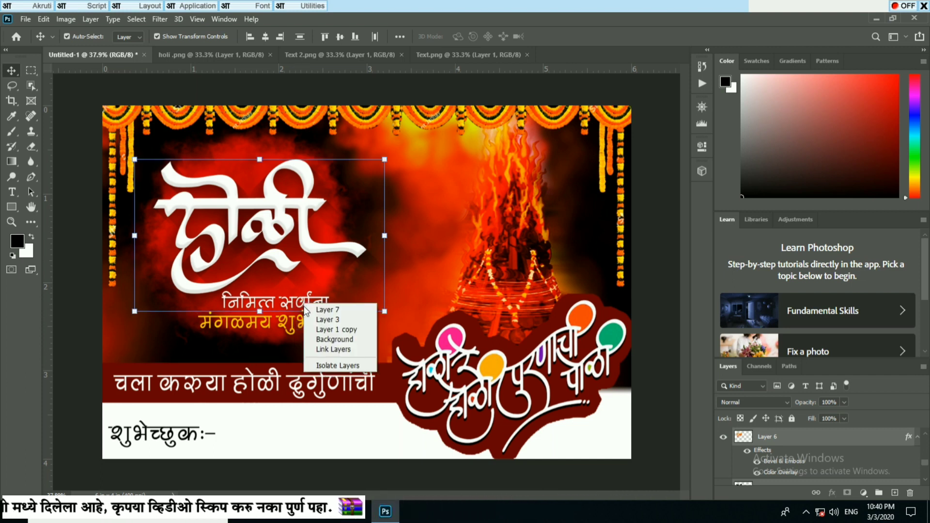
pyautogui.press('Escape')
pyautogui.rightClick(304, 326)
pyautogui.click(309, 333)
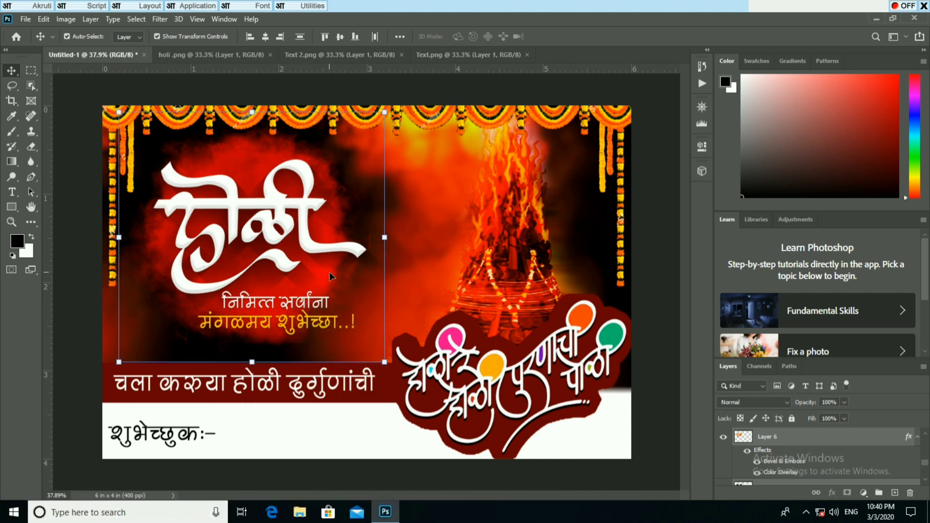
pyautogui.scroll(-1, 328, 200)
pyautogui.moveTo(328, 199); pyautogui.dragTo(328, 203)
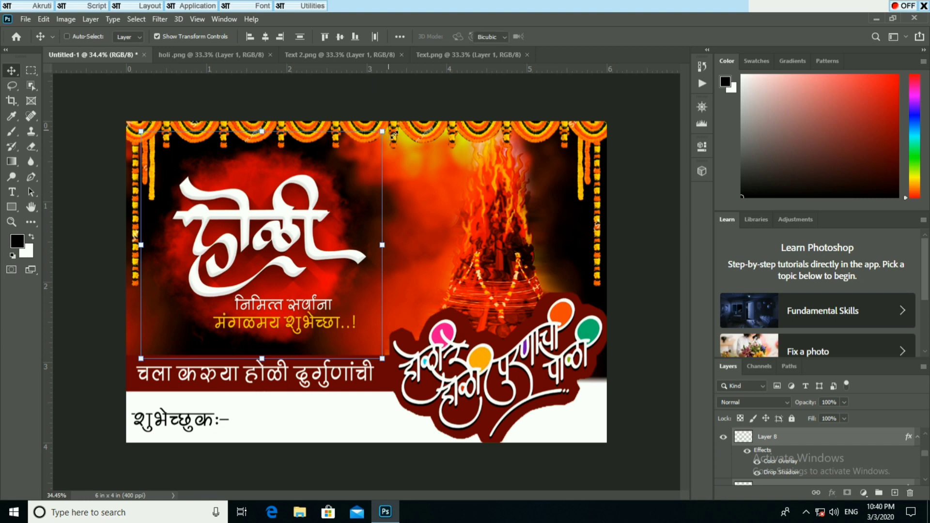
pyautogui.moveTo(394, 135); pyautogui.dragTo(401, 131)
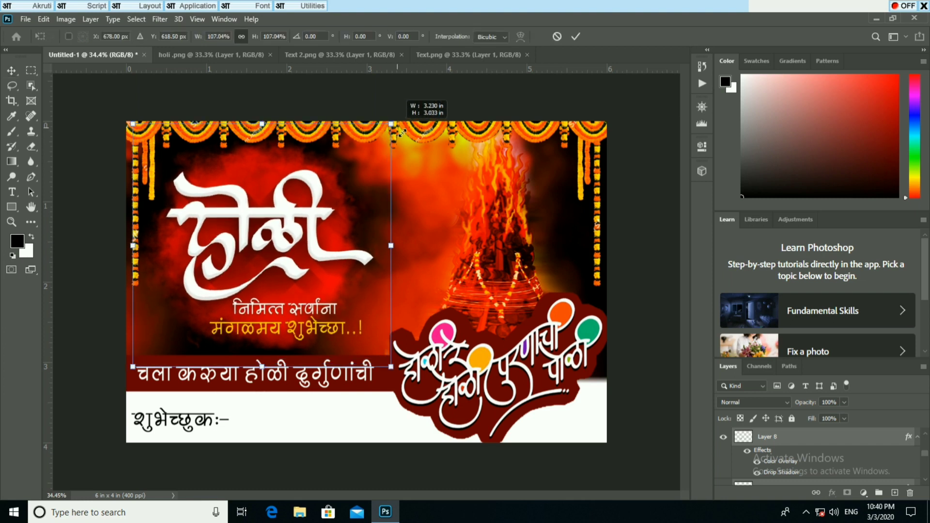
pyautogui.click(576, 37)
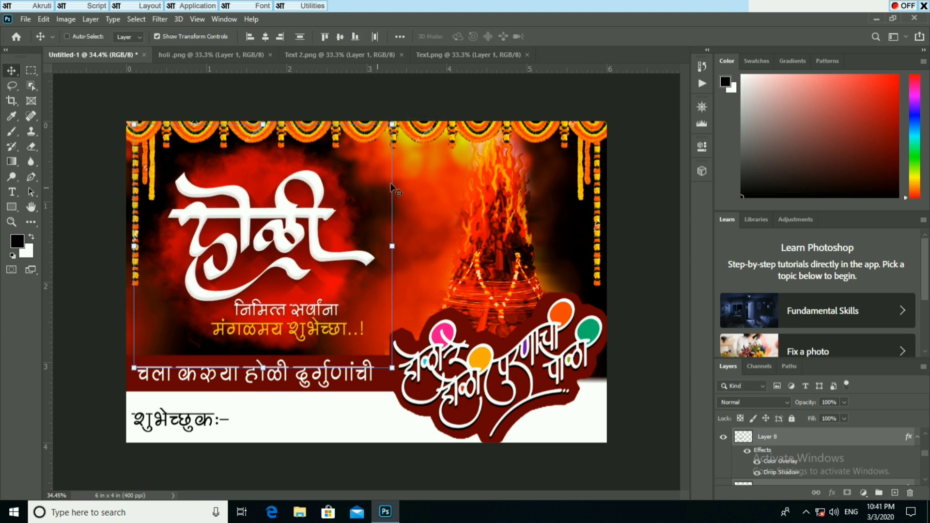
# Step: Brighten the fire background layer with a Curves point at input 122 and output 136
pyautogui.keyDown('ctrl'); pyautogui.click(422, 170); pyautogui.keyUp('ctrl')
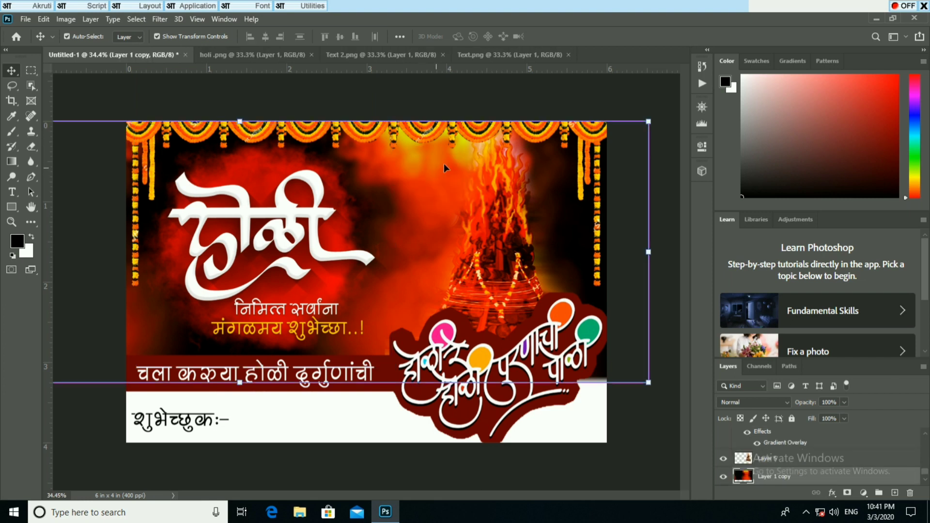
pyautogui.hotkey('ctrl', 'm')
pyautogui.moveTo(401, 209); pyautogui.dragTo(400, 206)
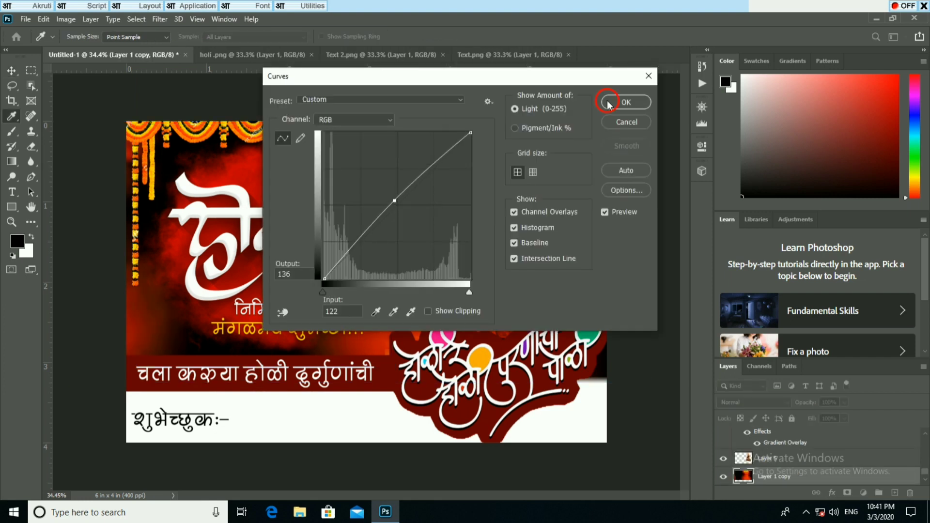
pyautogui.click(609, 103)
# Step: Close the holi, Text 2 and Text source images, leaving only the banner document open
pyautogui.click(312, 54)
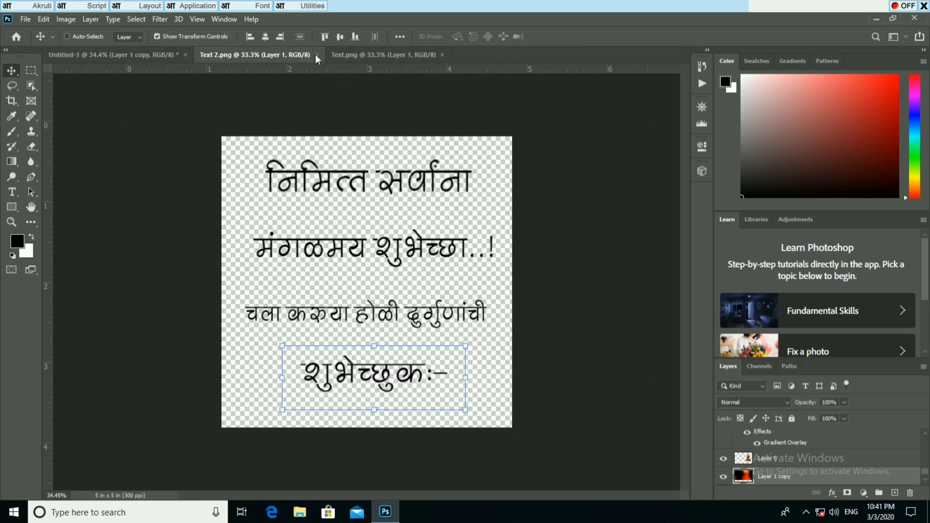
pyautogui.click(316, 55)
pyautogui.click(242, 55)
pyautogui.hotkey('ctrl', 'w')
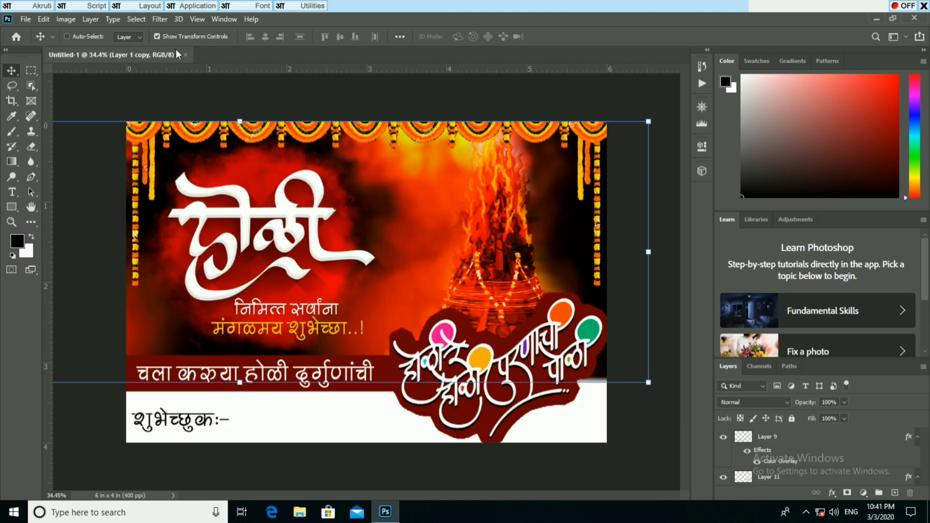
# Step: Open the cloud_041.png image from the Holi folder
pyautogui.click(28, 20)
pyautogui.click(38, 39)
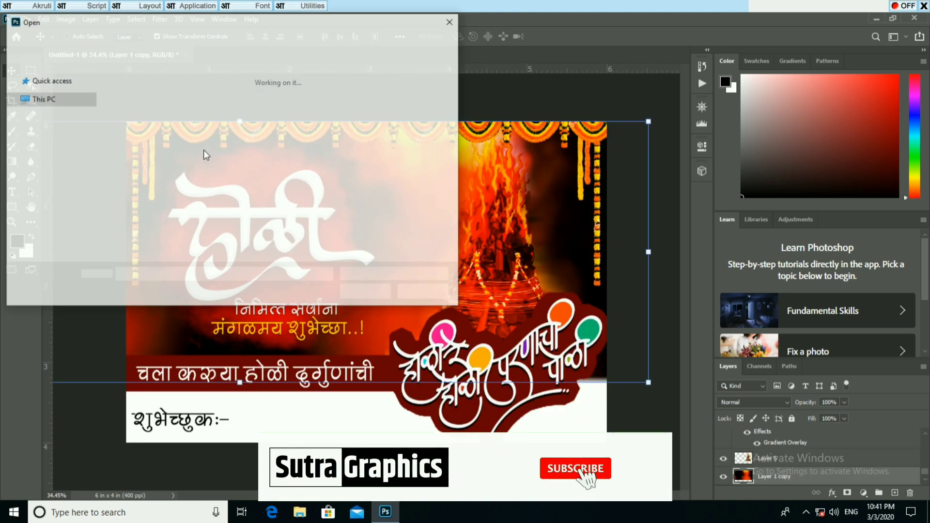
pyautogui.click(212, 114)
pyautogui.click(366, 291)
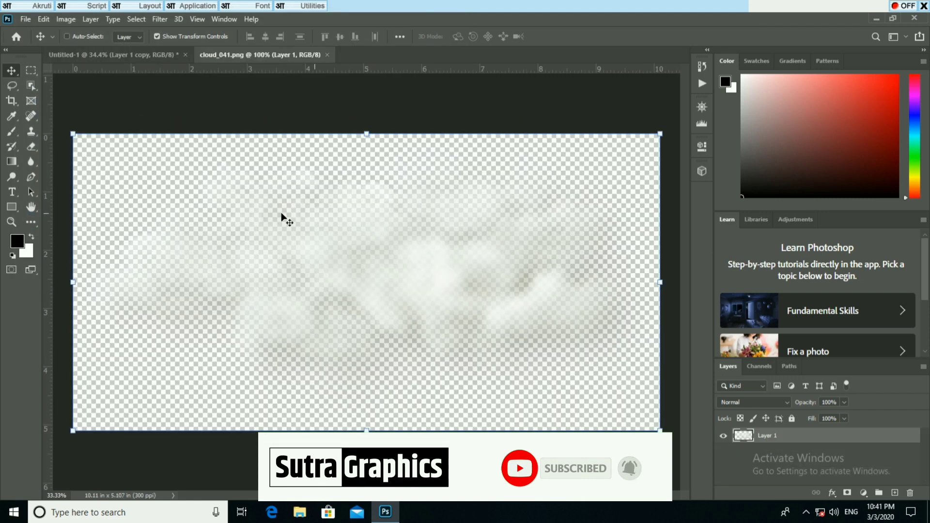
# Step: Copy the cloud into the banner behind the greeting texts and scale it to about 68.41% near the lower-left corner
pyautogui.moveTo(286, 220); pyautogui.dragTo(425, 322)
pyautogui.scroll(-3, 425, 322)
pyautogui.moveTo(434, 275); pyautogui.dragTo(469, 323)
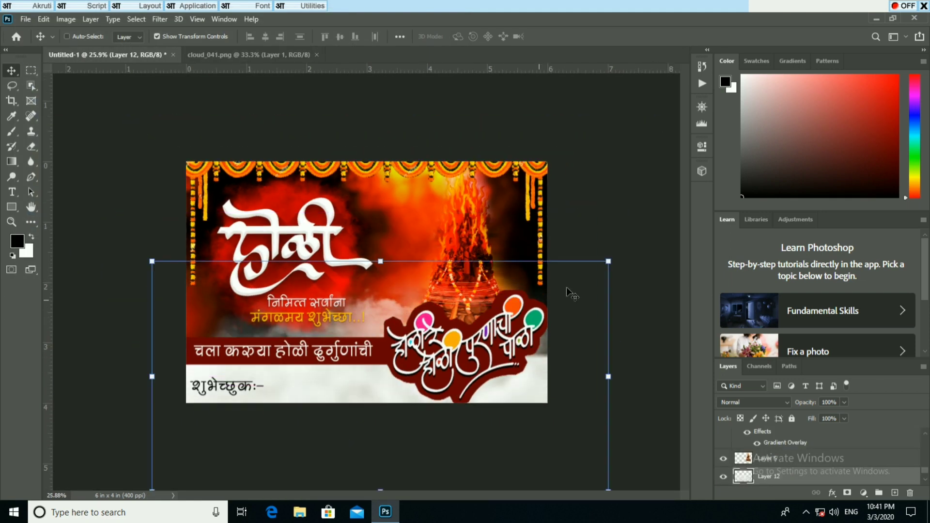
pyautogui.moveTo(613, 267); pyautogui.dragTo(417, 317)
pyautogui.click(576, 37)
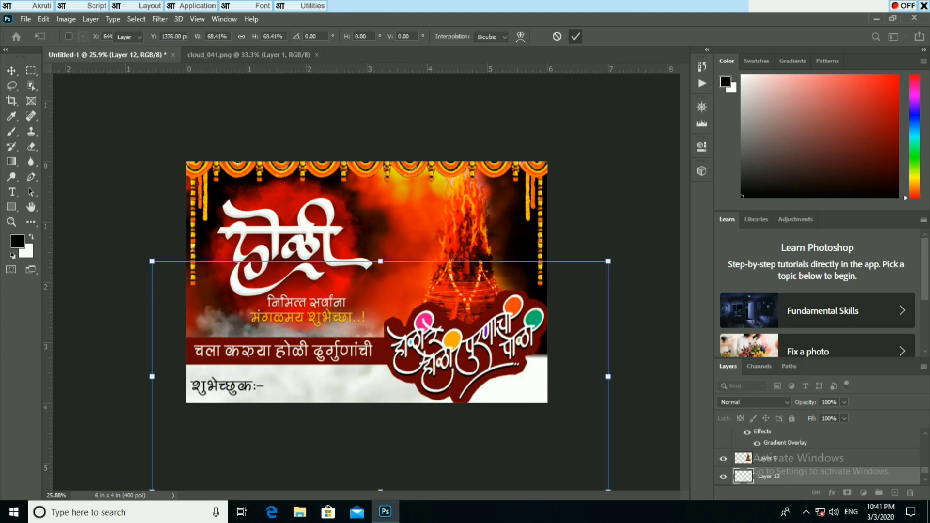
# Step: Apply a red Color Overlay in Normal mode at 100% opacity to the cloud layer
pyautogui.click(847, 463)
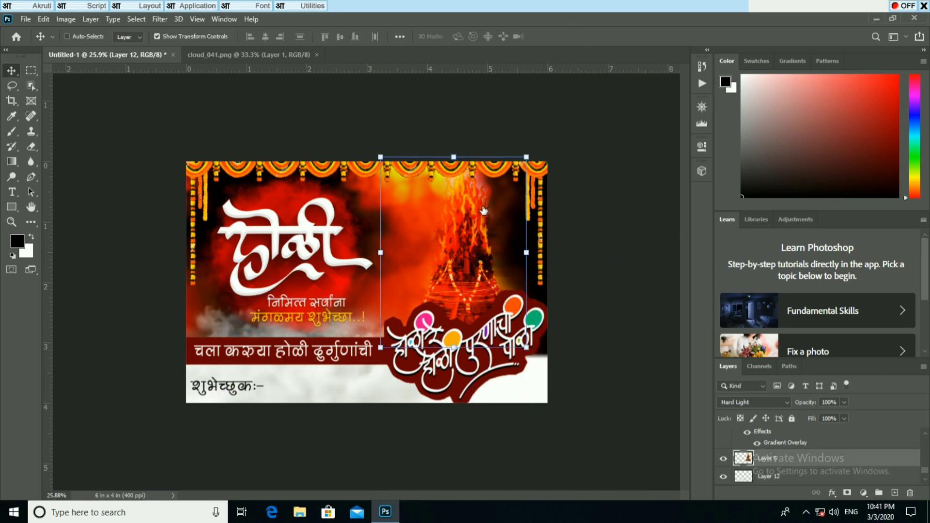
pyautogui.click(875, 106)
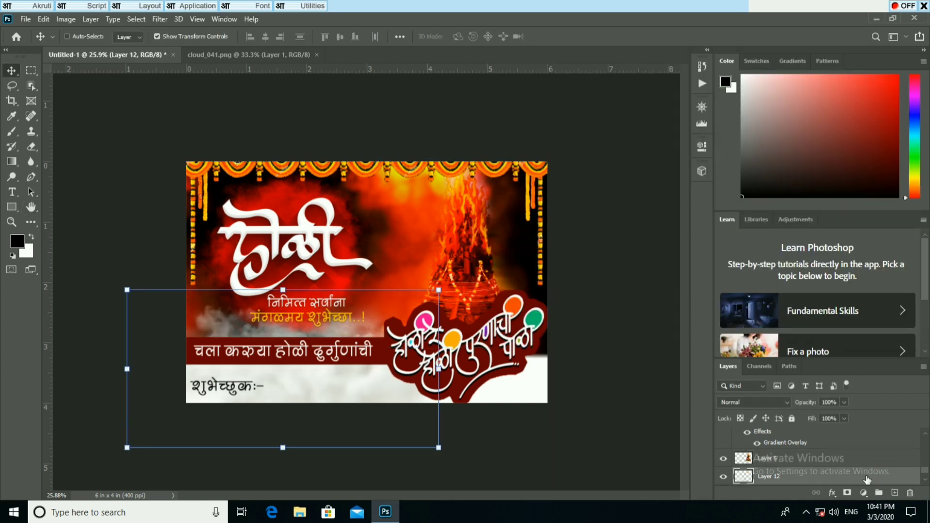
pyautogui.doubleClick(867, 480)
pyautogui.click(509, 213)
pyautogui.click(752, 106)
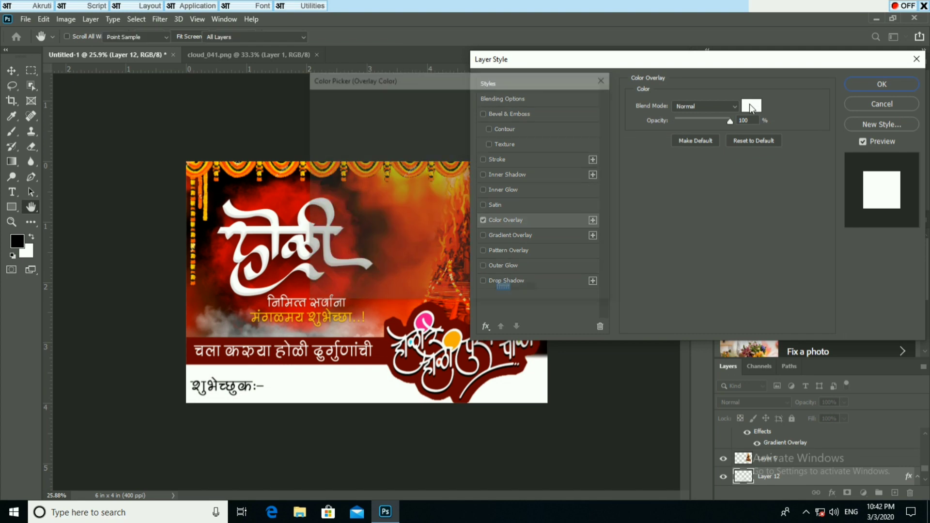
pyautogui.click(435, 112)
pyautogui.click(571, 99)
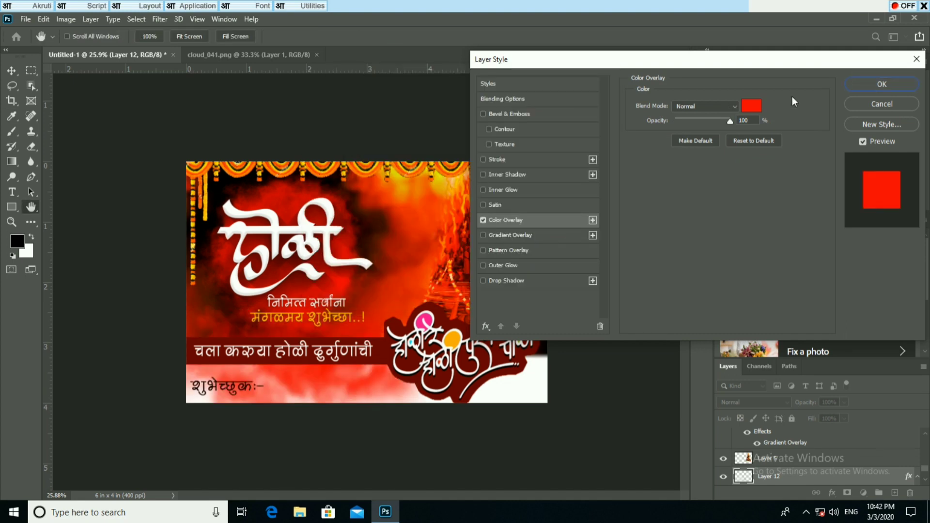
pyautogui.click(879, 84)
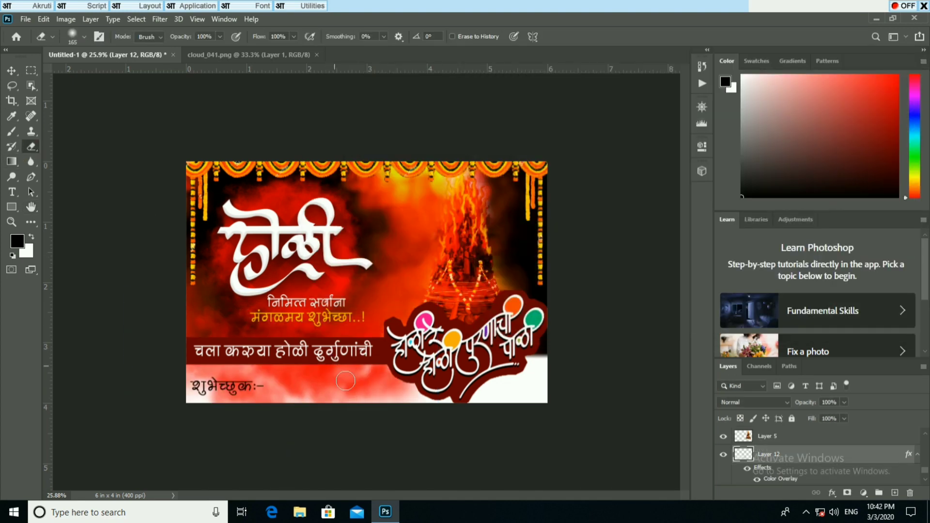
# Step: Erase the red cloud over the white strip at the banner's bottom with a soft eraser about 464 px in size
pyautogui.rightClick(417, 392)
pyautogui.moveTo(535, 341); pyautogui.dragTo(537, 342)
pyautogui.moveTo(366, 425); pyautogui.dragTo(158, 411)
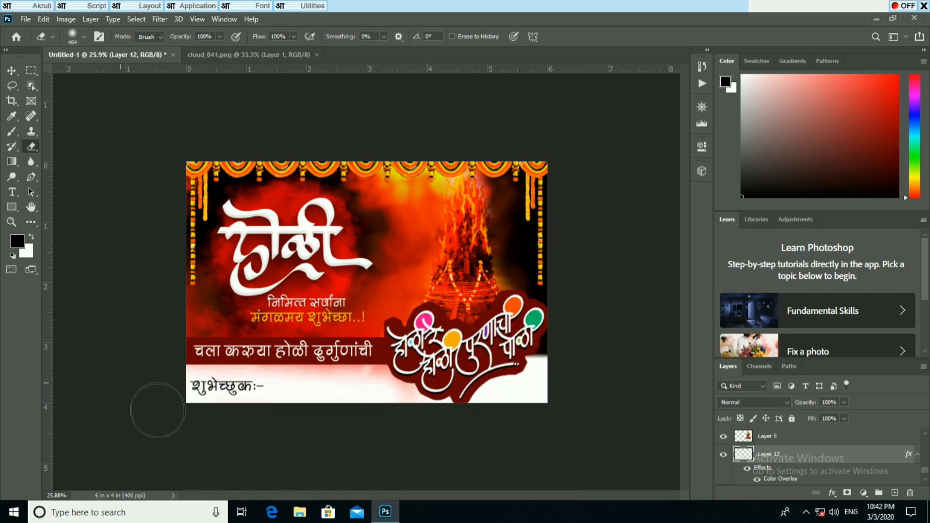
# Step: Nudge the "शुभेच्छुकः–" line slightly up and to the right on the white strip
pyautogui.press('v')
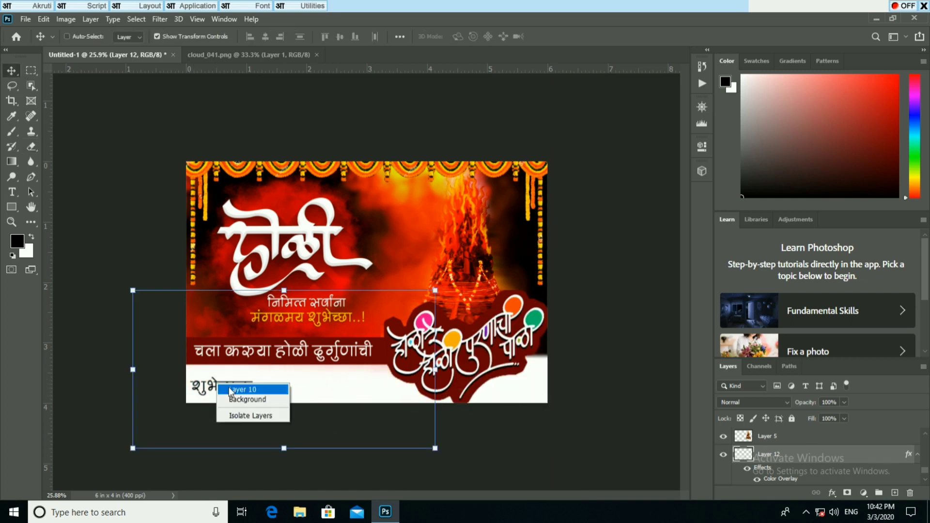
pyautogui.click(231, 390)
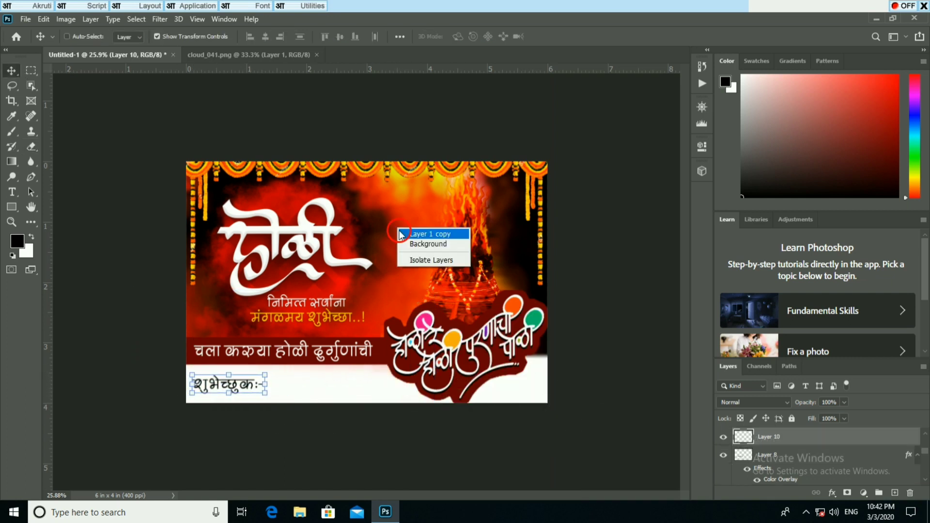
pyautogui.click(401, 234)
pyautogui.hotkey('ctrl', '0')
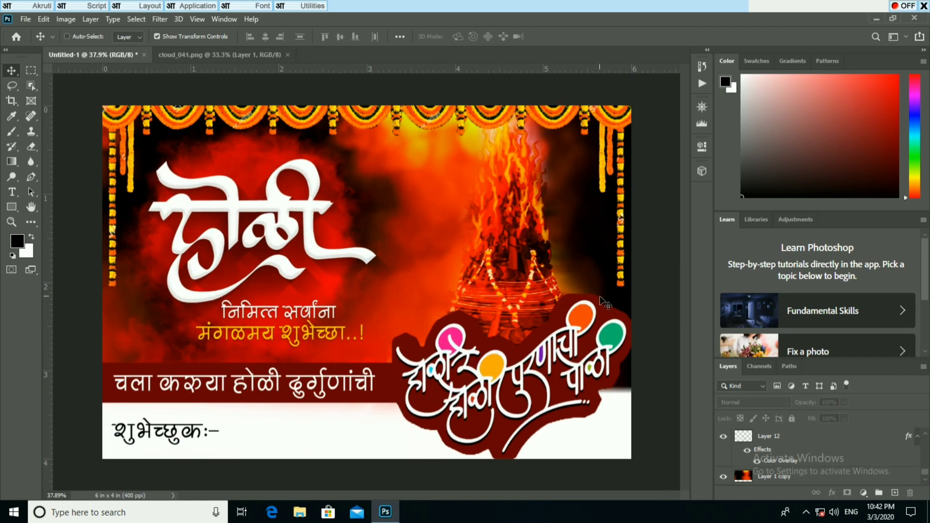